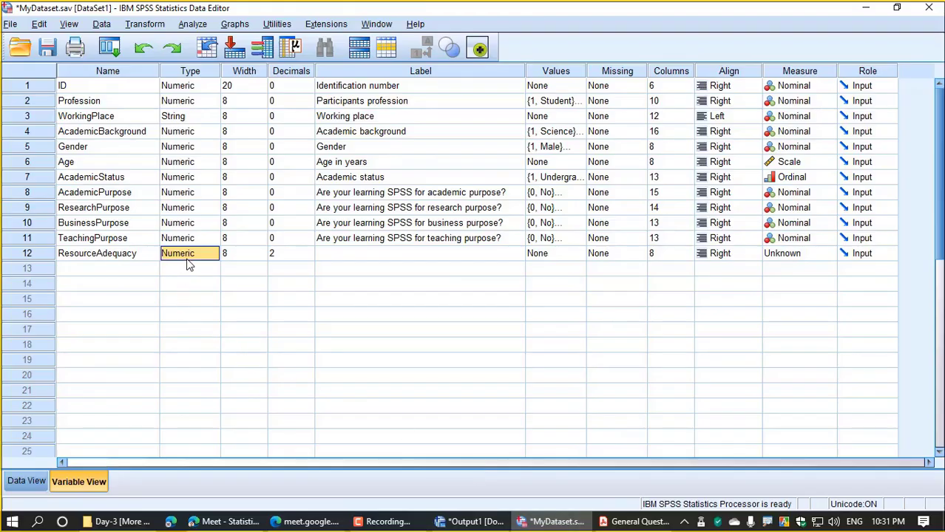
# Set ResourceAdequacy's decimals to 0 and copy question 10 from the General Questionnaire PDF into its label.
pyautogui.click(281, 260)
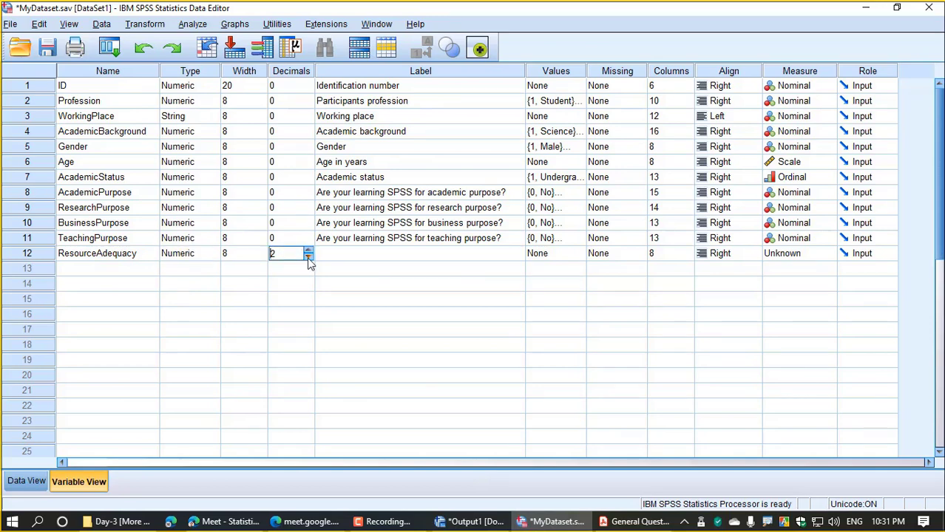
pyautogui.click(352, 258)
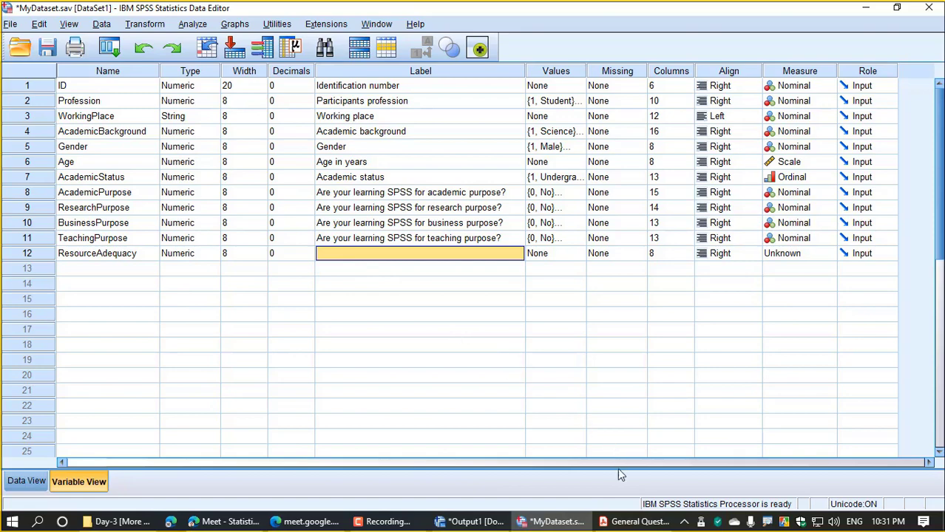
pyautogui.click(634, 522)
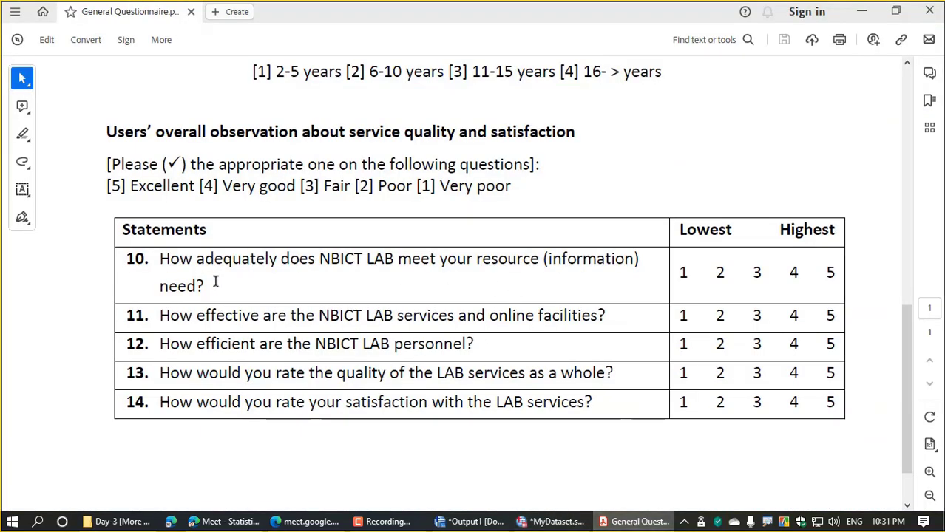
pyautogui.moveTo(206, 287); pyautogui.dragTo(177, 264)
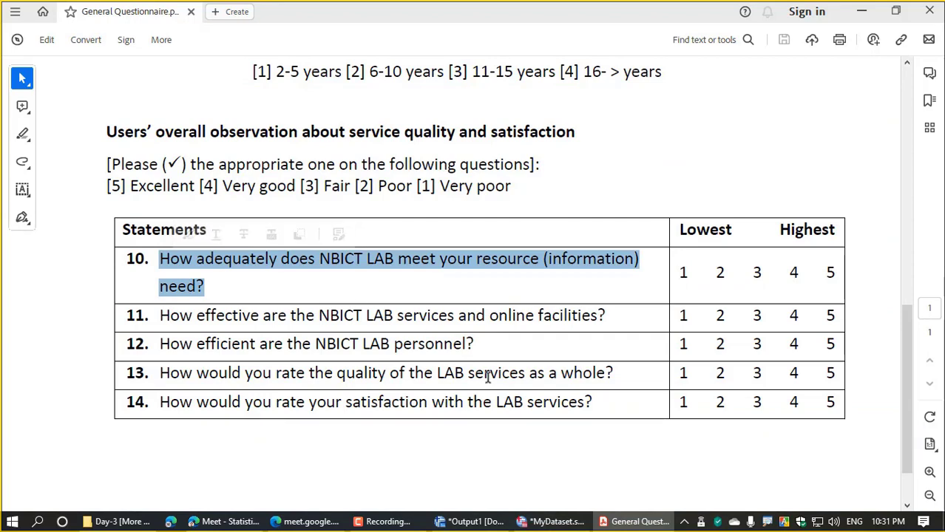
pyautogui.click(553, 522)
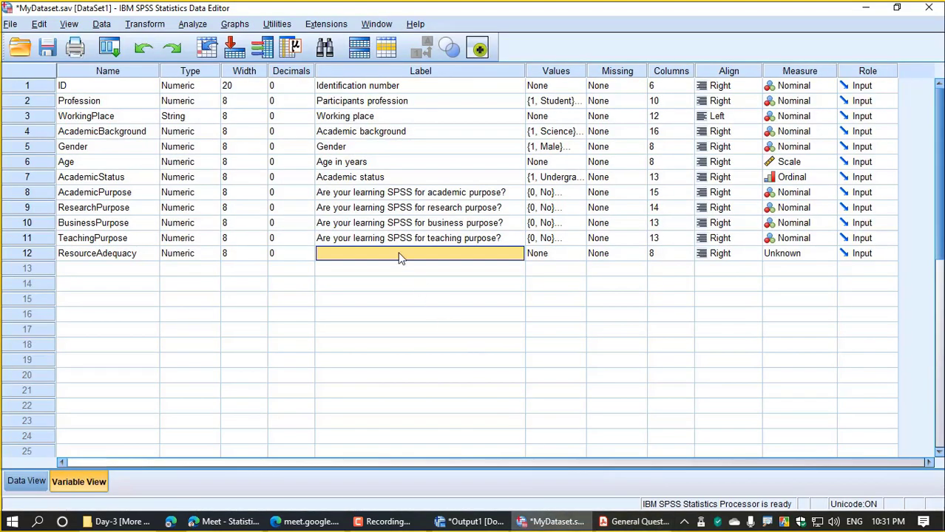
pyautogui.hotkey('ctrl', 'v')
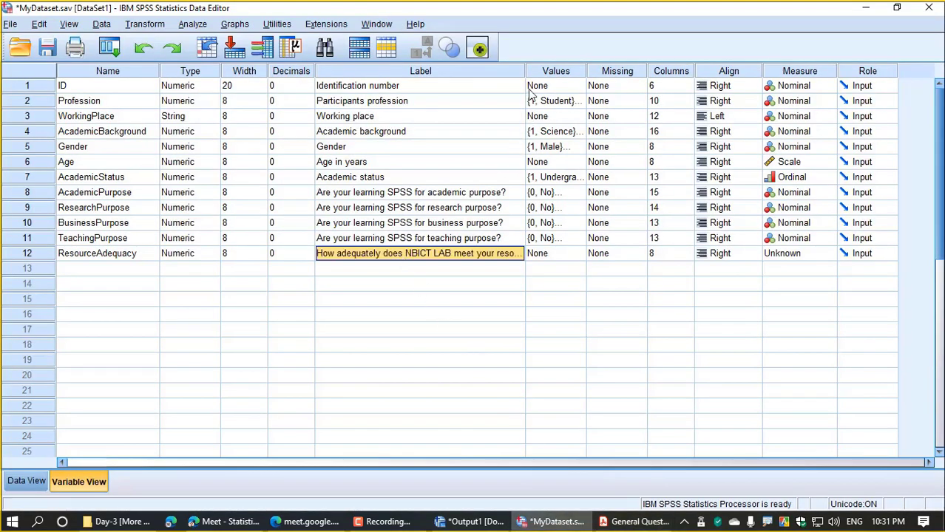
pyautogui.moveTo(525, 71); pyautogui.dragTo(625, 71)
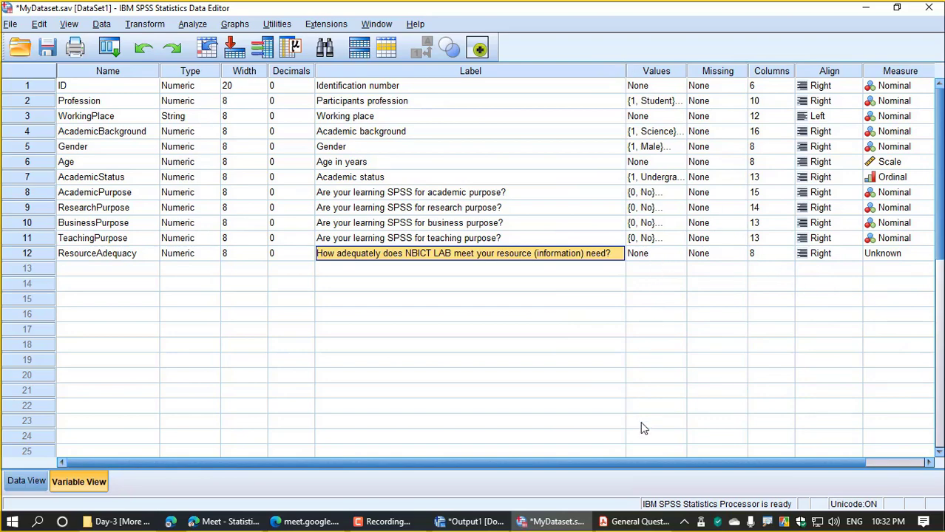
# Switch to the questionnaire PDF and review the rating scale codes 1 to 5 given above the service quality statements.
pyautogui.click(636, 522)
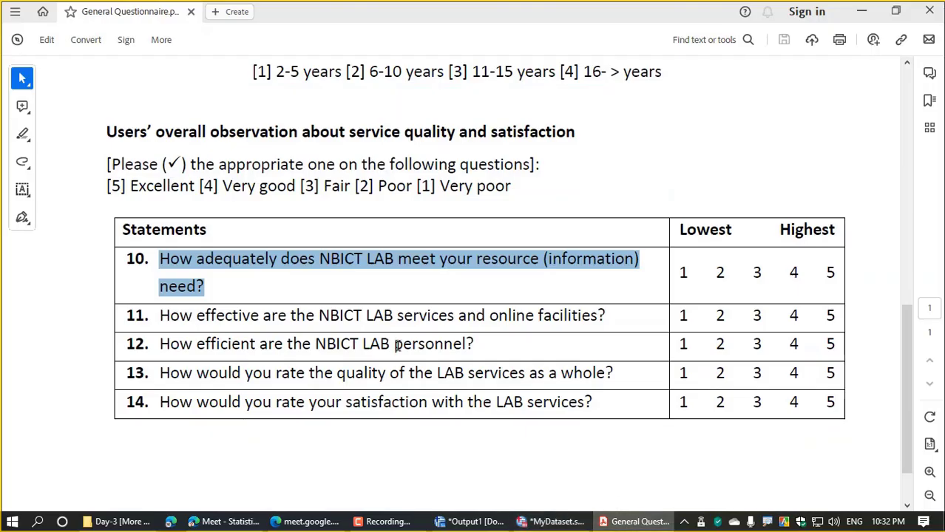
pyautogui.click(636, 175)
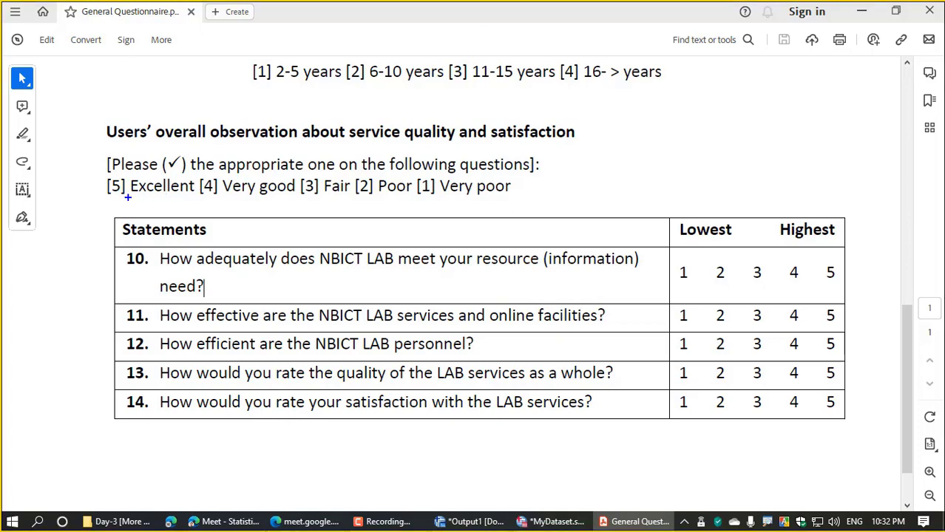
pyautogui.moveTo(132, 197)
pyautogui.mouseDown()
pyautogui.moveTo(510, 196)
pyautogui.moveTo(303, 252)
pyautogui.moveTo(152, 228)
pyautogui.moveTo(137, 214)
pyautogui.moveTo(130, 231)
pyautogui.moveTo(157, 220)
pyautogui.mouseUp()
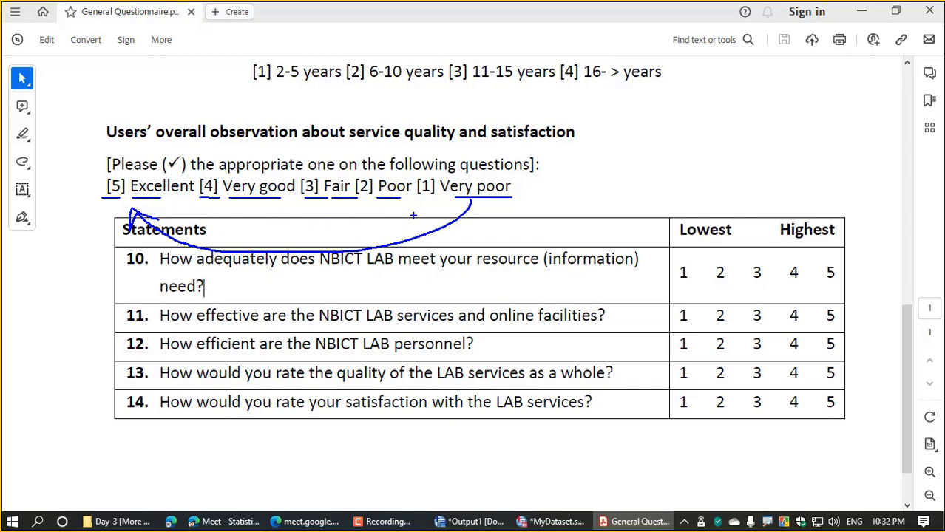
pyautogui.press('Escape')
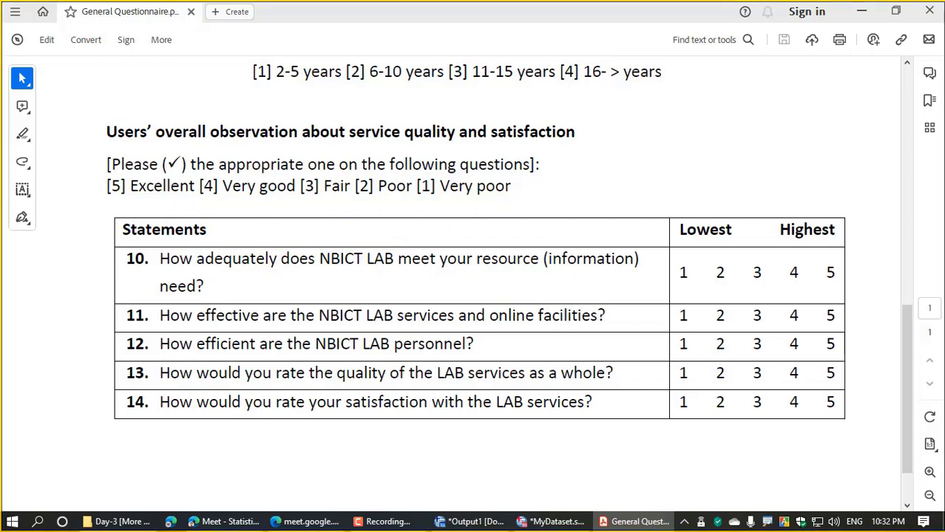
# Return to the SPSS dataset and add the value label 1 = "Very Poor" to ResourceAdequacy.
pyautogui.click(551, 521)
pyautogui.click(647, 254)
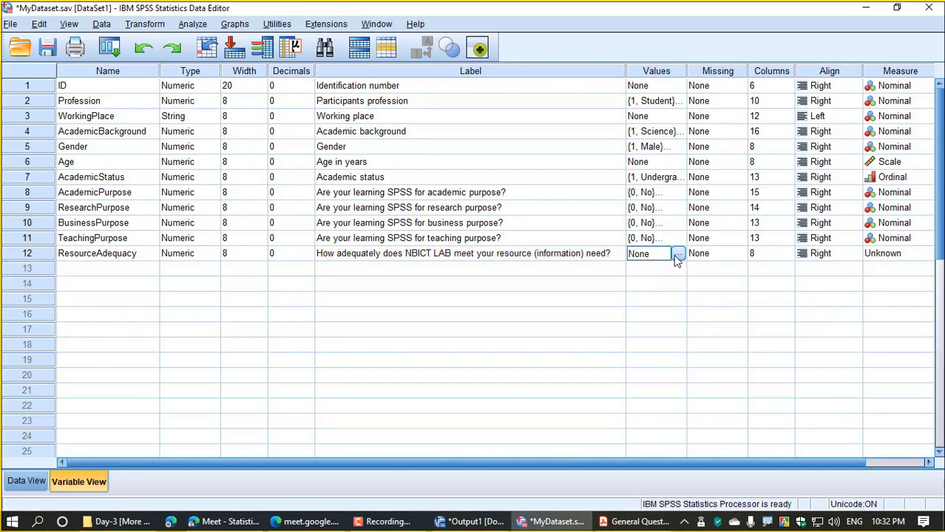
pyautogui.click(677, 255)
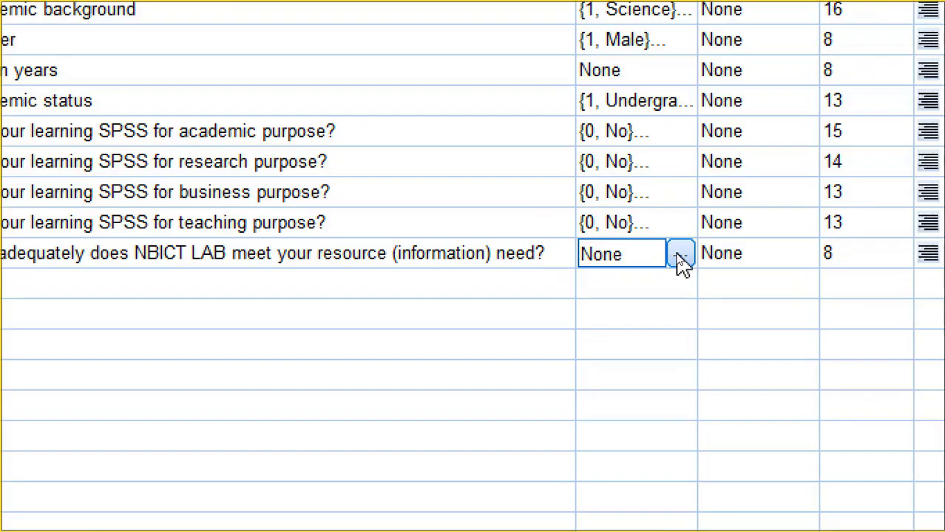
pyautogui.click(679, 255)
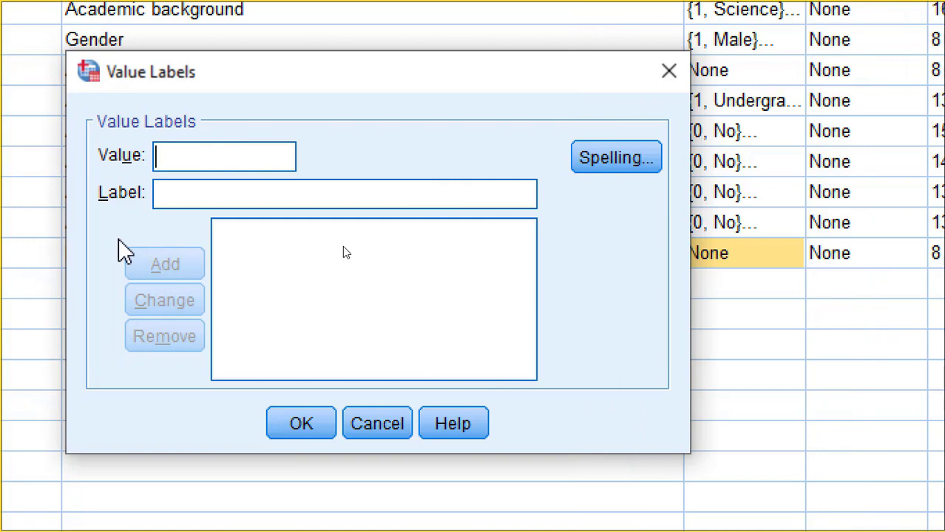
pyautogui.write('1')
pyautogui.click(182, 194)
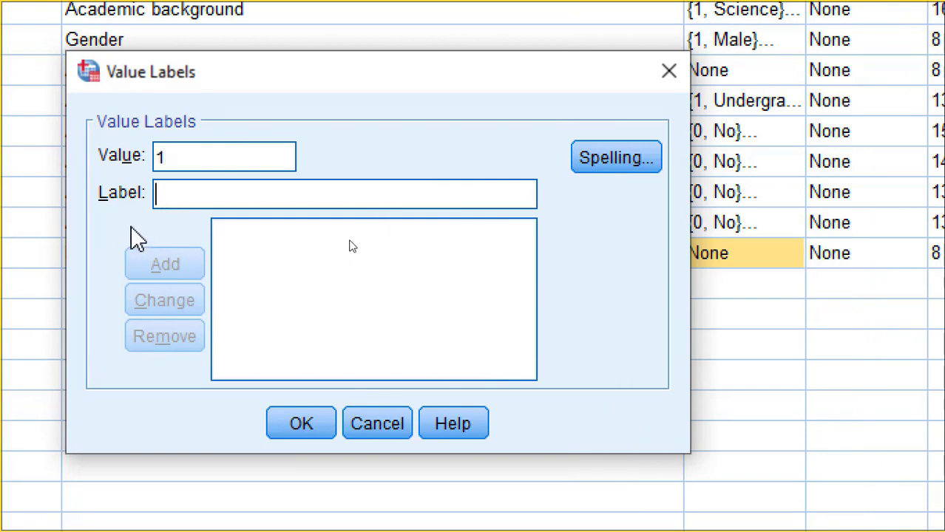
pyautogui.write('V')
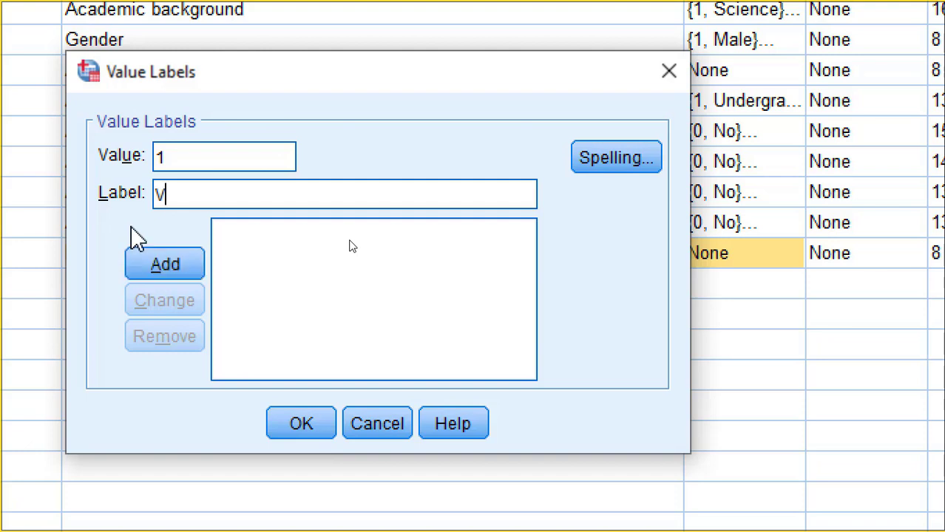
pyautogui.write('ery Poor')
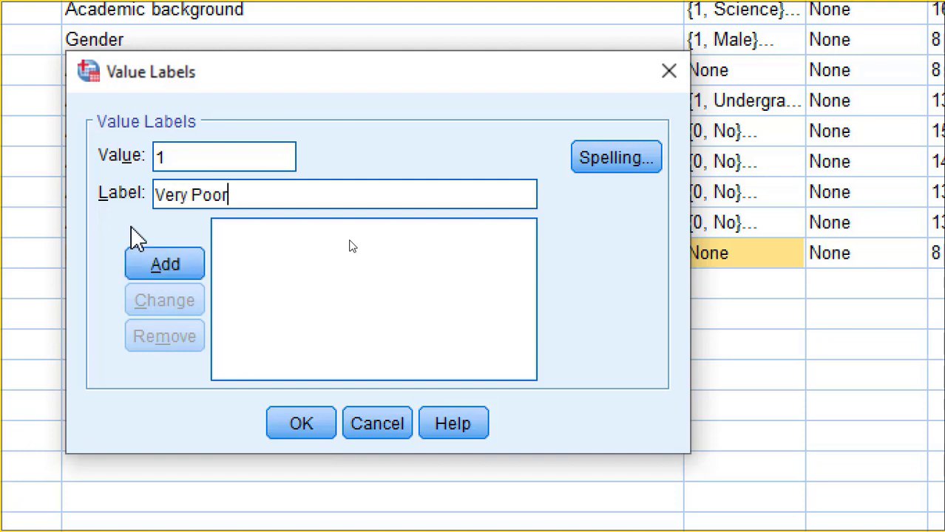
pyautogui.click(159, 264)
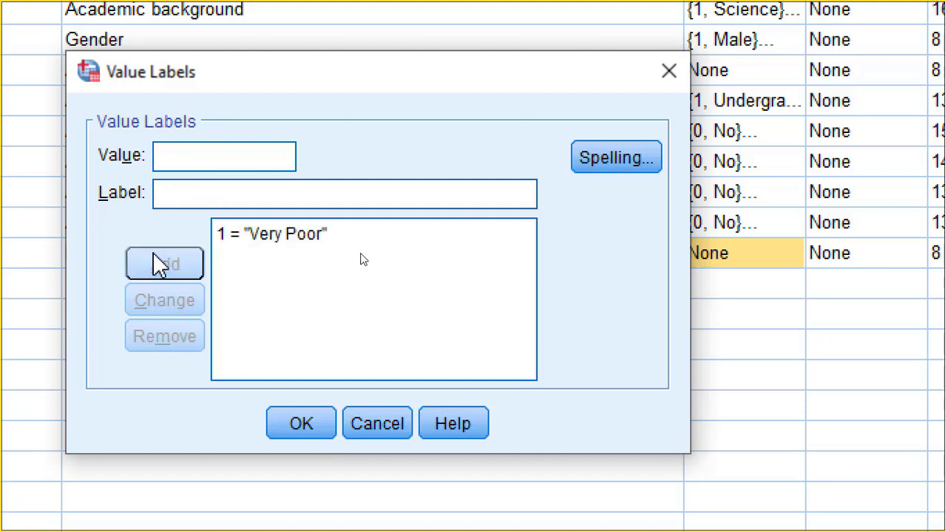
# Add the value labels 2 = "Poor" and 3 = "Fair" to ResourceAdequacy.
pyautogui.write('2')
pyautogui.click(170, 201)
pyautogui.write('Poor')
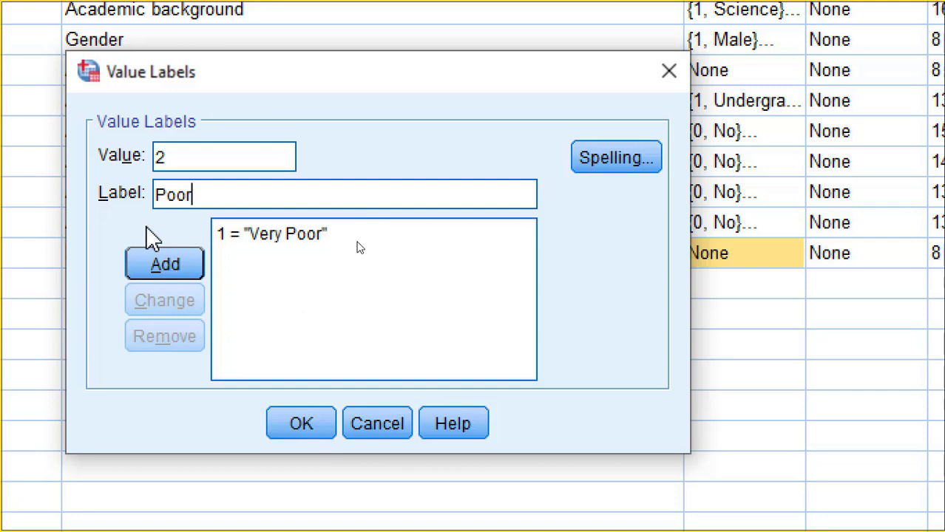
pyautogui.click(153, 263)
pyautogui.write('3')
pyautogui.click(191, 196)
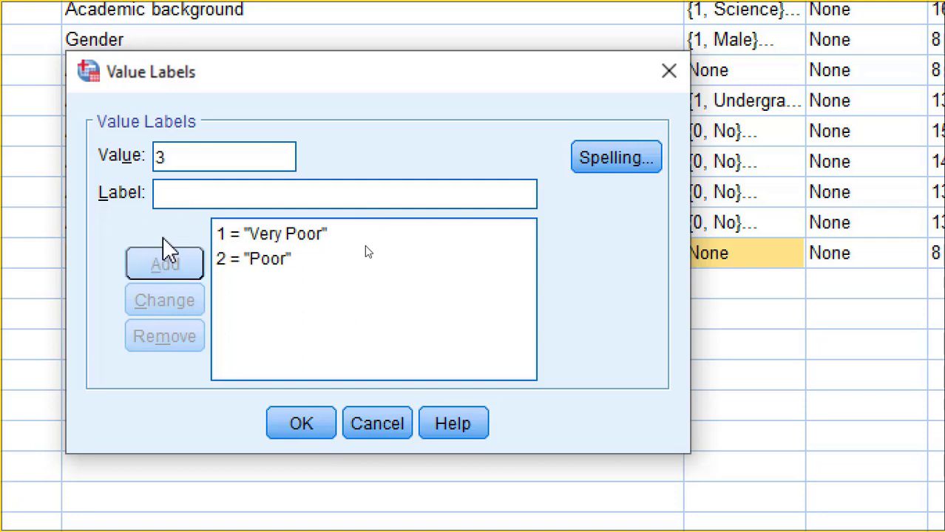
pyautogui.write('Fair')
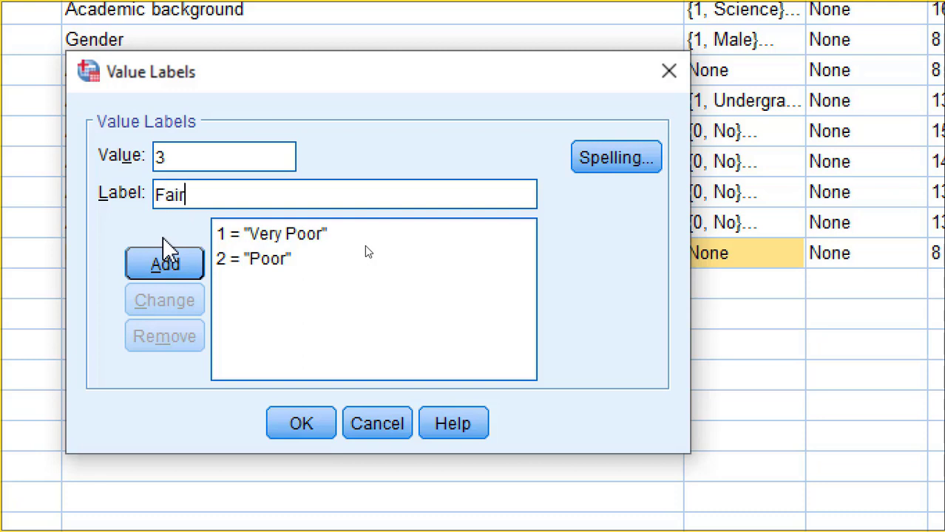
pyautogui.click(165, 265)
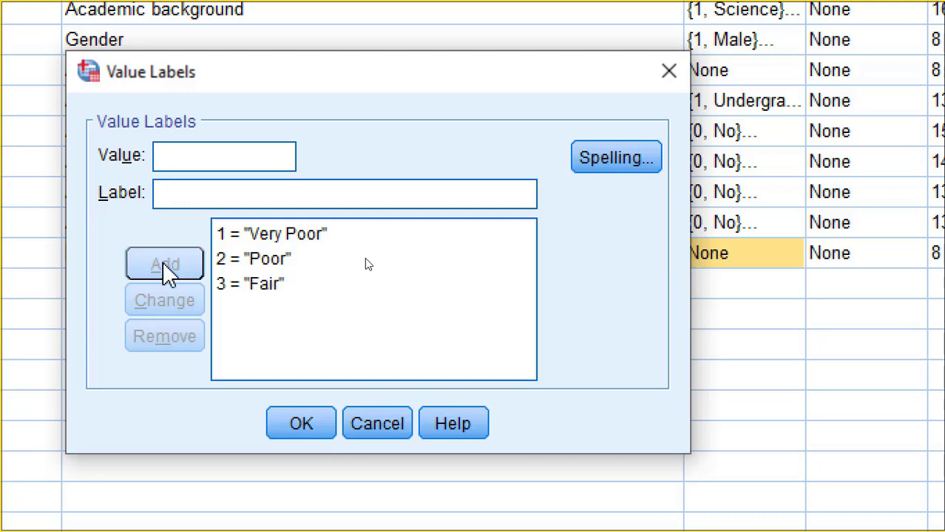
# Add the value labels 4 = "Very Good" and 5 = "Excellent" to ResourceAdequacy.
pyautogui.write('4')
pyautogui.click(177, 194)
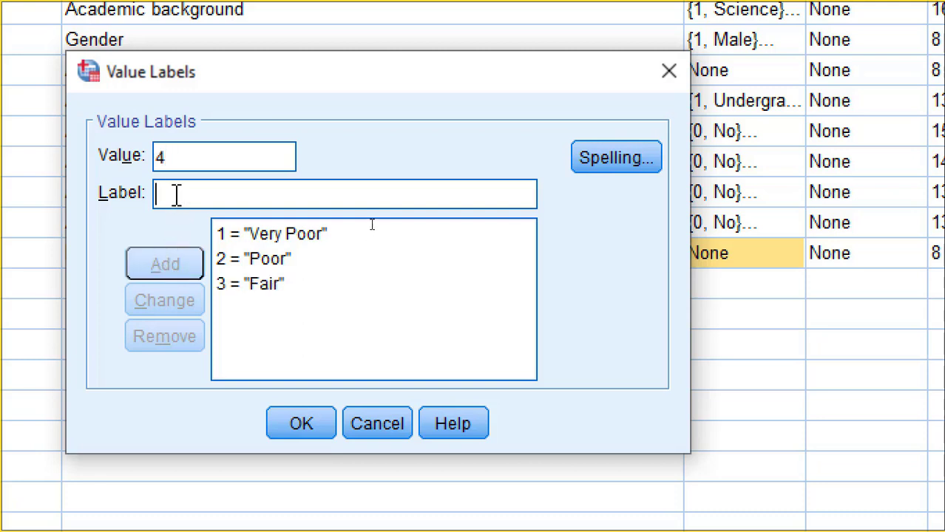
pyautogui.write('Very ')
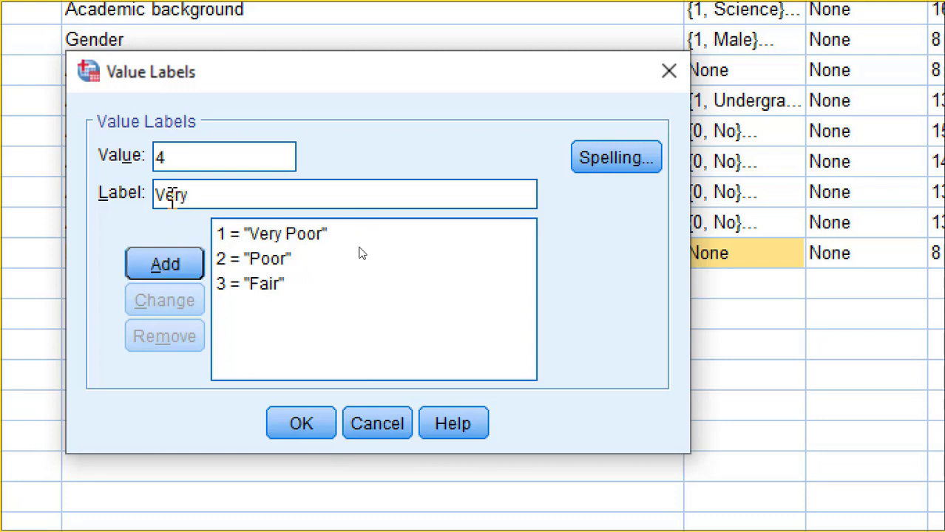
pyautogui.write('Good')
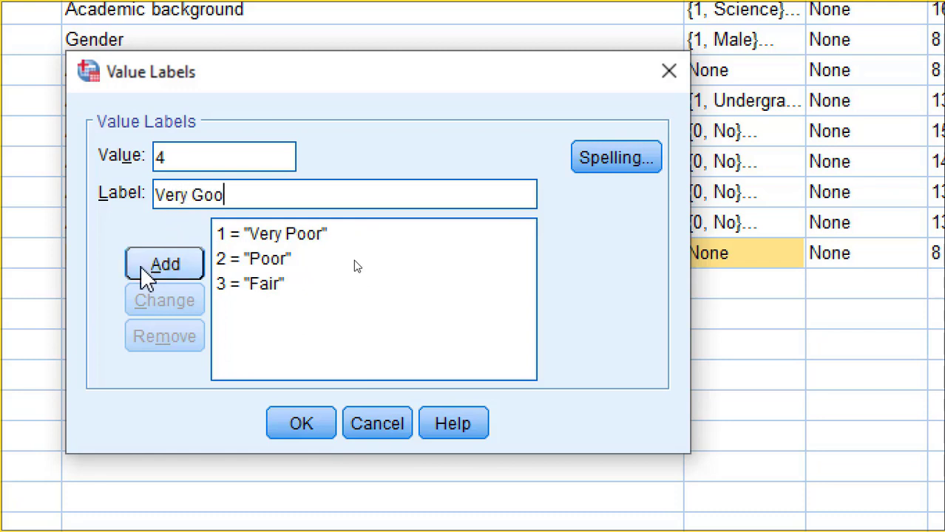
pyautogui.click(147, 278)
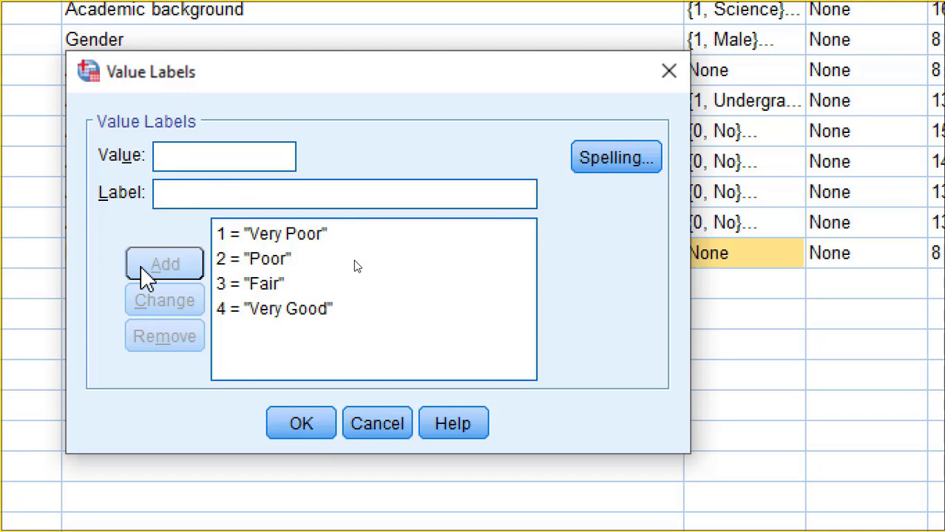
pyautogui.write('5')
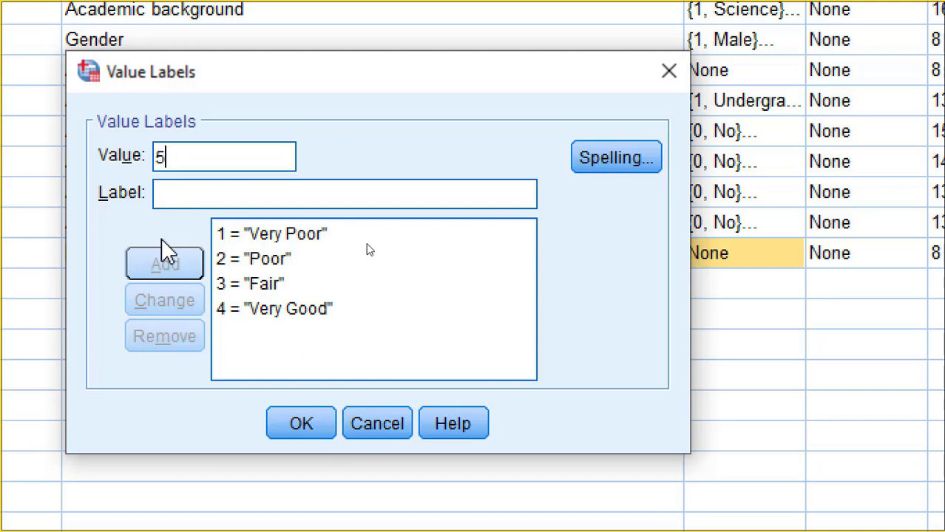
pyautogui.click(186, 199)
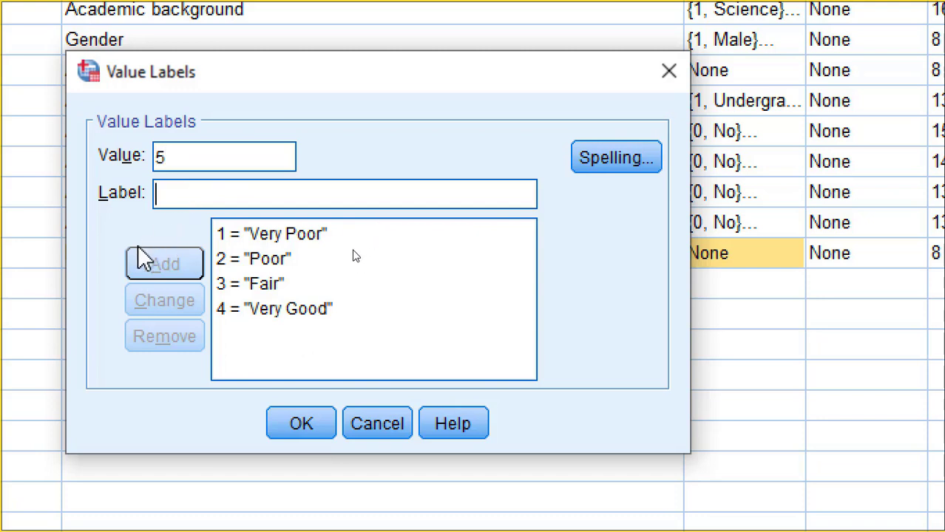
pyautogui.write('Excellent')
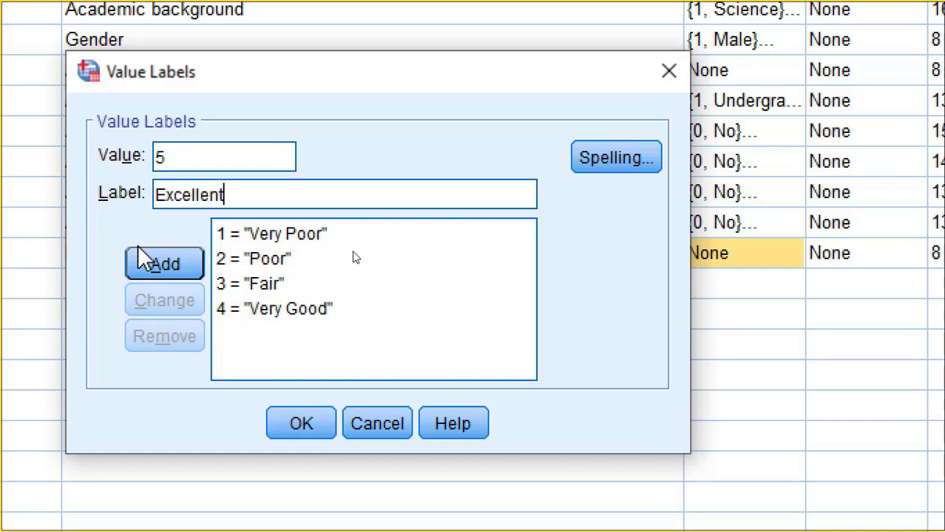
pyautogui.click(143, 263)
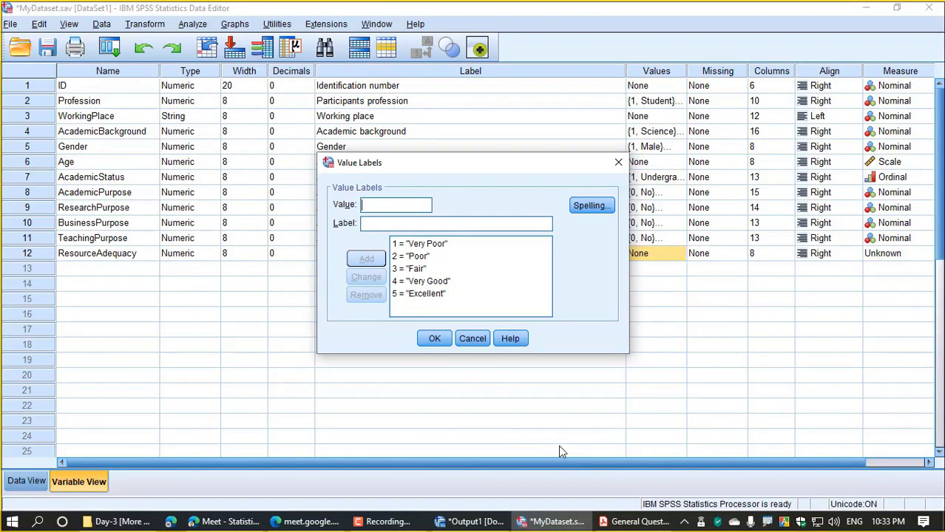
# Check ResourceAdequacy's value labels against the rating scale in the questionnaire PDF and apply them in SPSS.
pyautogui.click(628, 521)
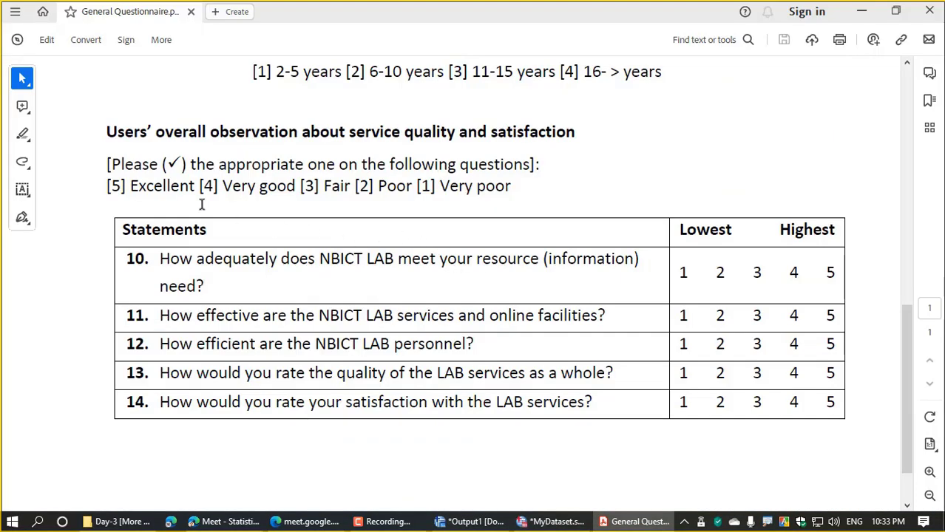
pyautogui.click(523, 451)
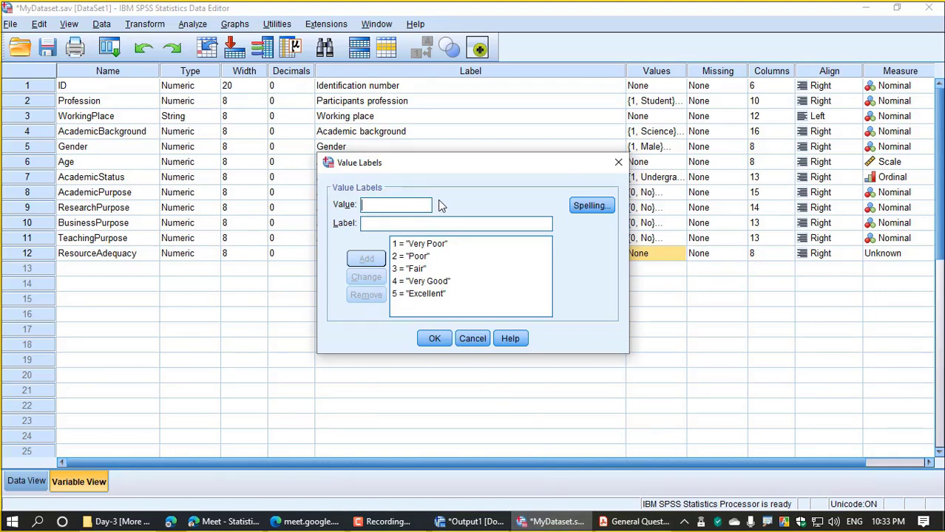
pyautogui.click(443, 343)
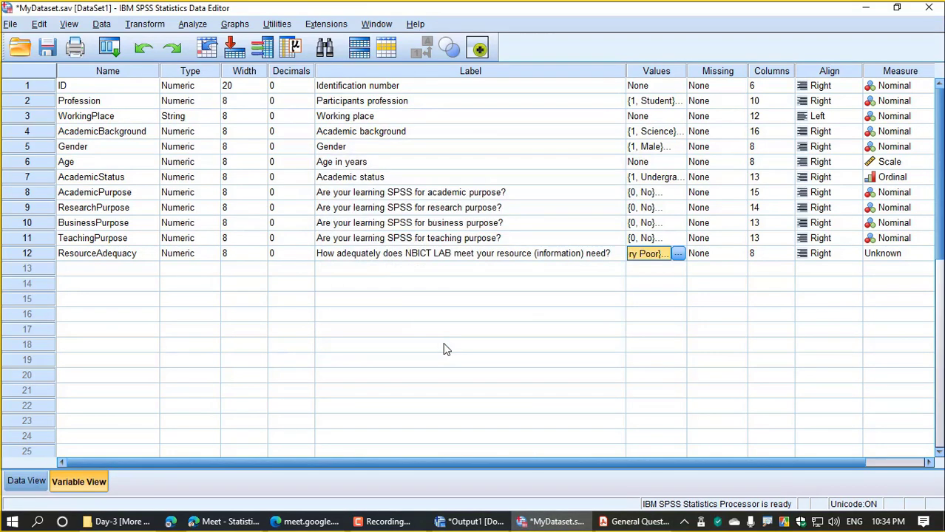
pyautogui.moveTo(716, 462); pyautogui.dragTo(806, 456)
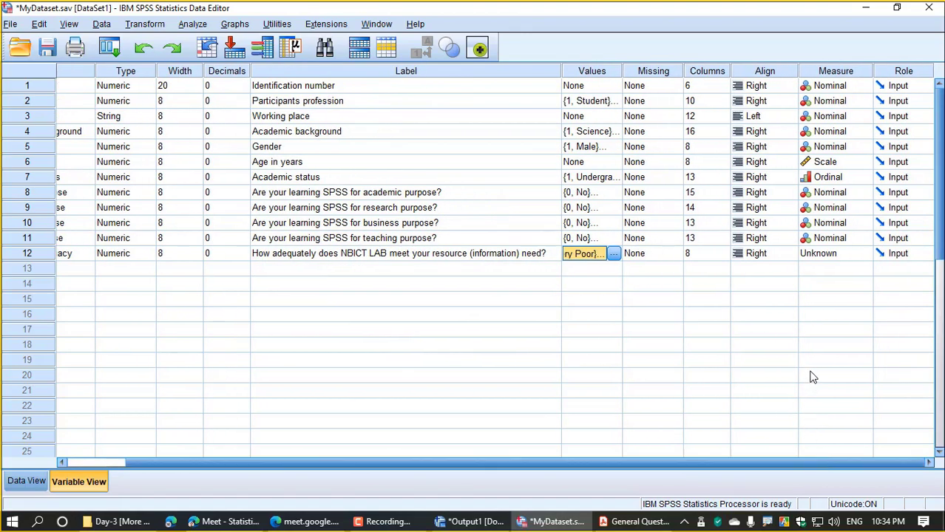
pyautogui.click(613, 254)
pyautogui.click(442, 288)
pyautogui.click(434, 339)
# Set the measurement level of the ResourceAdequacy variable to Ordinal.
pyautogui.click(843, 260)
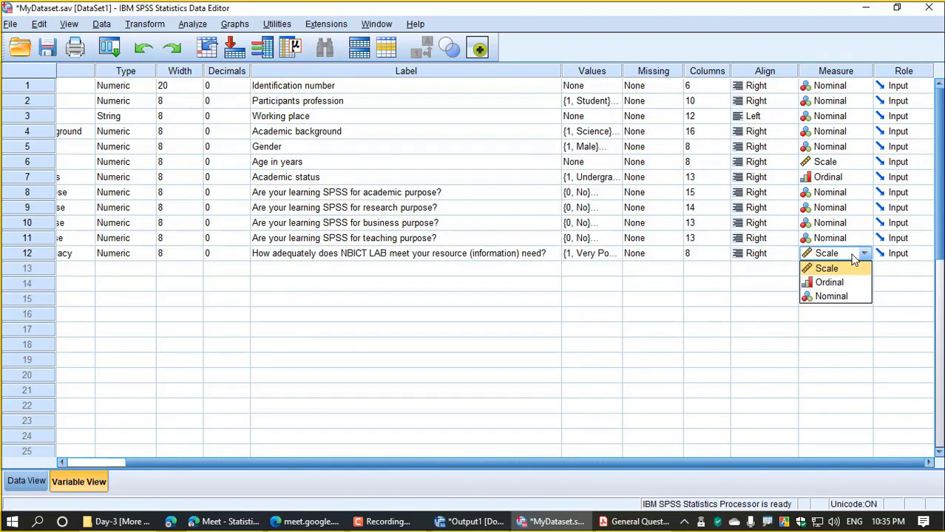
pyautogui.click(813, 295)
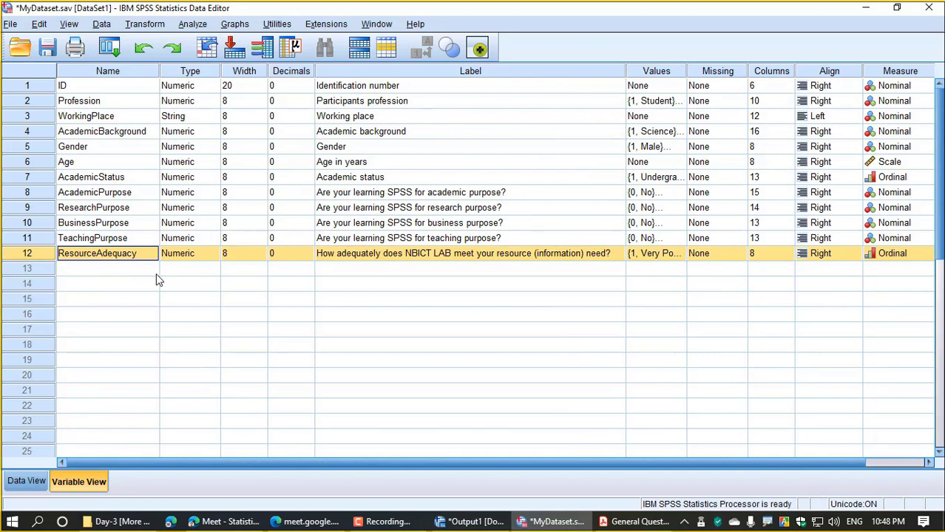
# Switch to the General Questionnaire PDF and examine questions 10 and 11 in the service quality statements table.
pyautogui.click(637, 521)
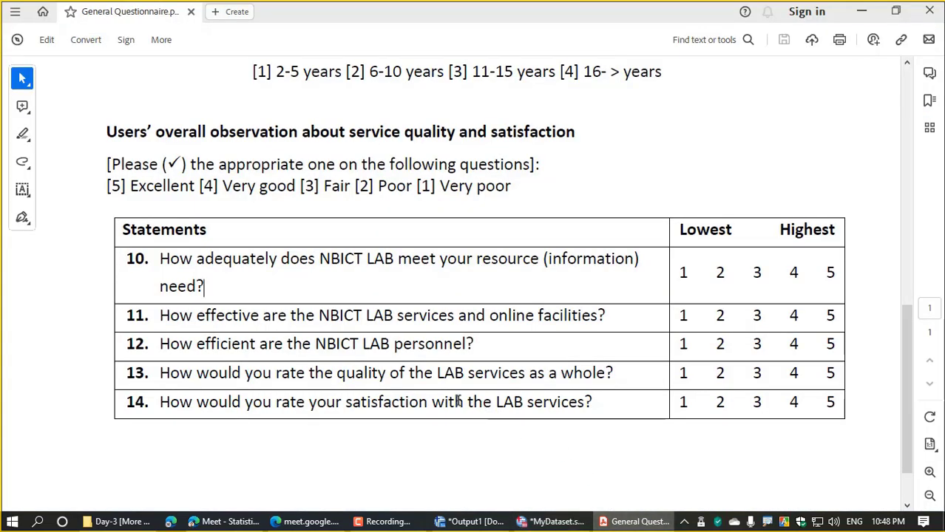
pyautogui.moveTo(106, 243); pyautogui.dragTo(867, 299)
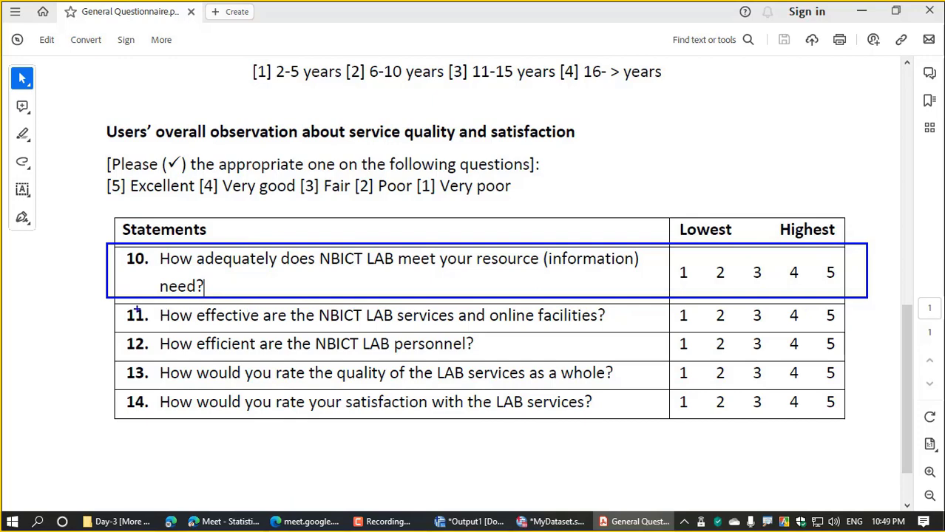
pyautogui.moveTo(108, 299); pyautogui.dragTo(876, 333)
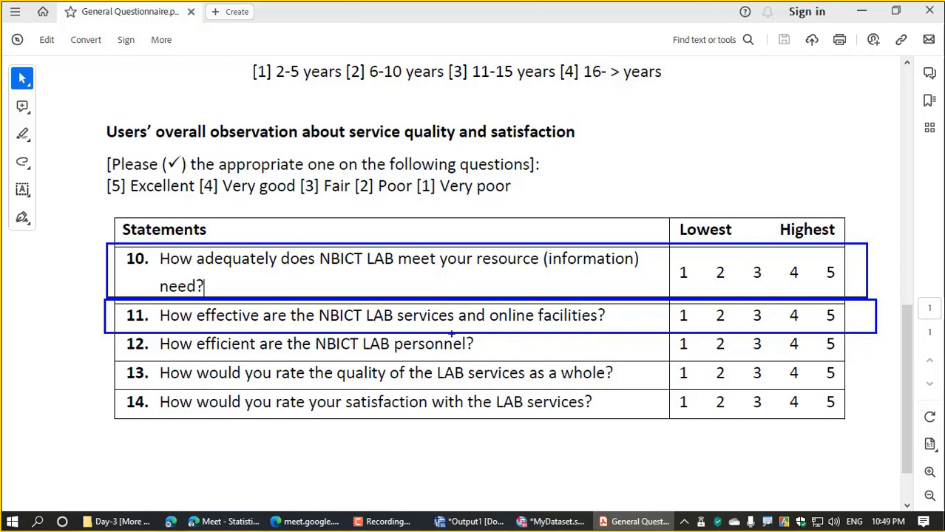
pyautogui.press('Escape')
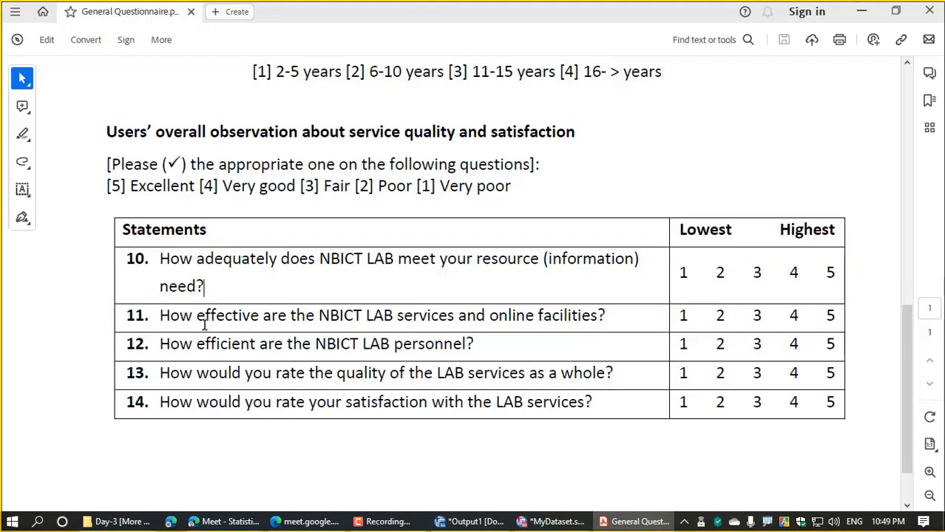
# Copy question 11, "How effective are the NBICT LAB services and online facilities?", from the PDF into the row 13 variable label in SPSS.
pyautogui.click(160, 314)
pyautogui.moveTo(165, 315)
pyautogui.mouseDown()
pyautogui.moveTo(635, 312)
pyautogui.moveTo(613, 314)
pyautogui.mouseUp()
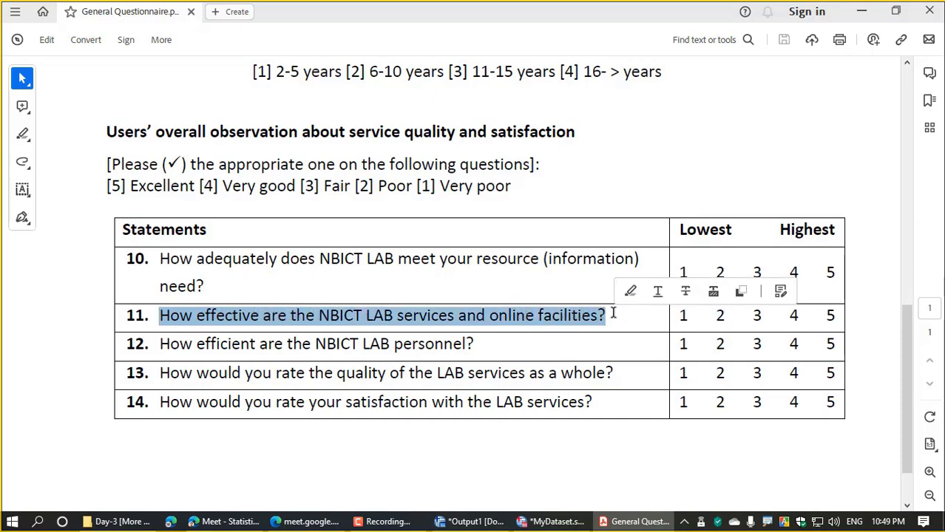
pyautogui.rightClick(539, 318)
pyautogui.click(561, 337)
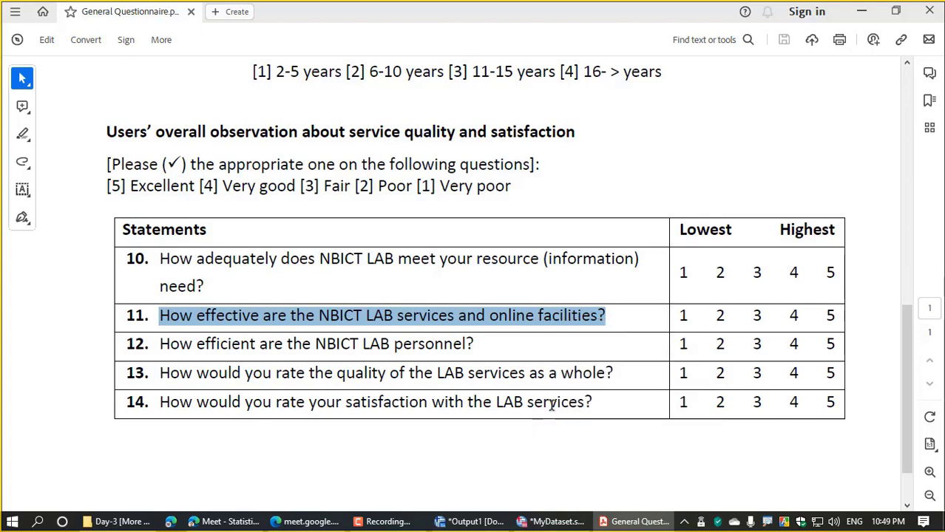
pyautogui.click(547, 522)
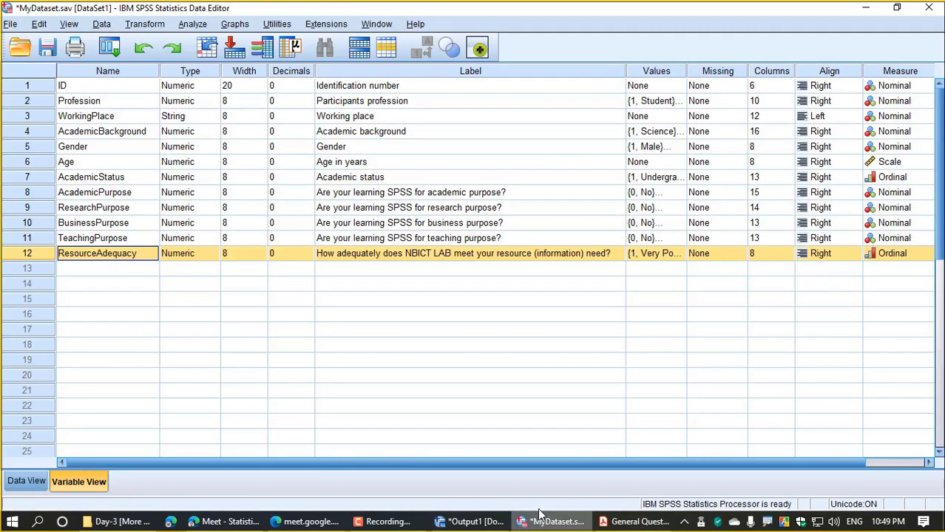
pyautogui.click(352, 271)
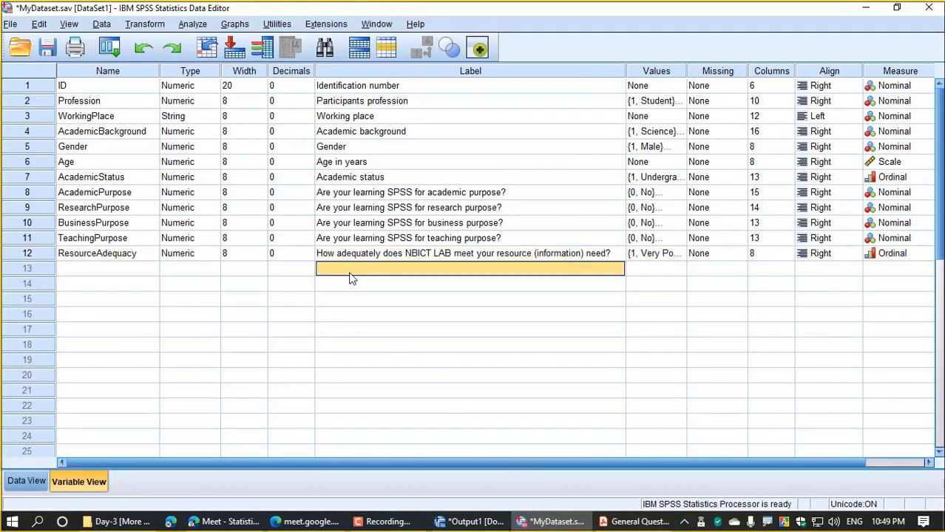
pyautogui.hotkey('ctrl', 'v')
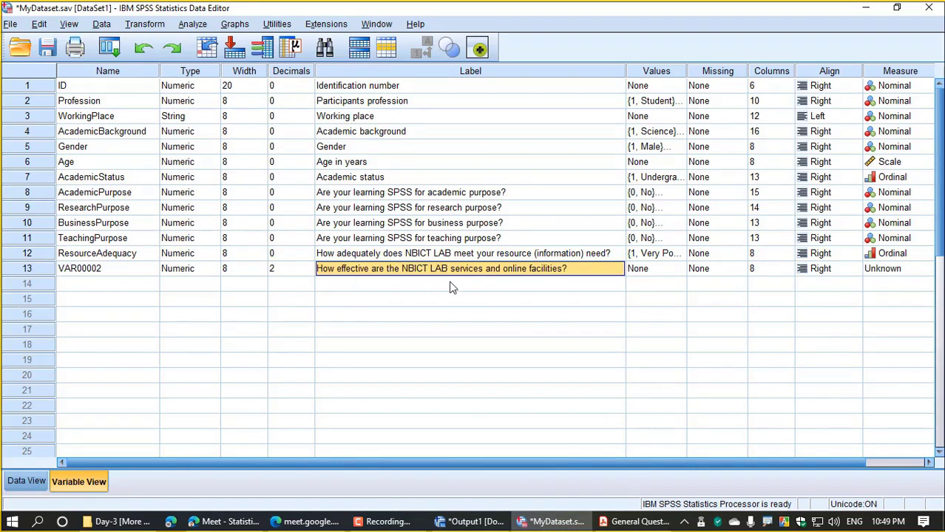
pyautogui.click(121, 273)
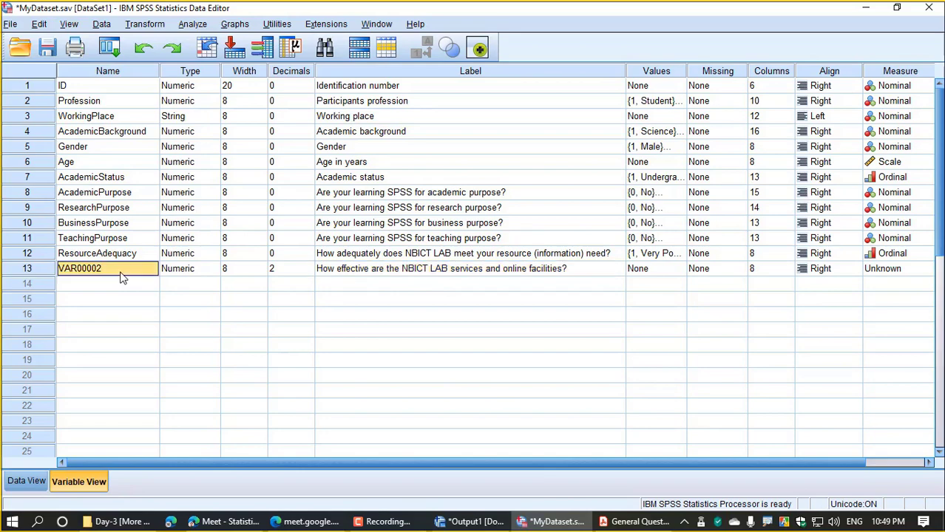
pyautogui.click(383, 272)
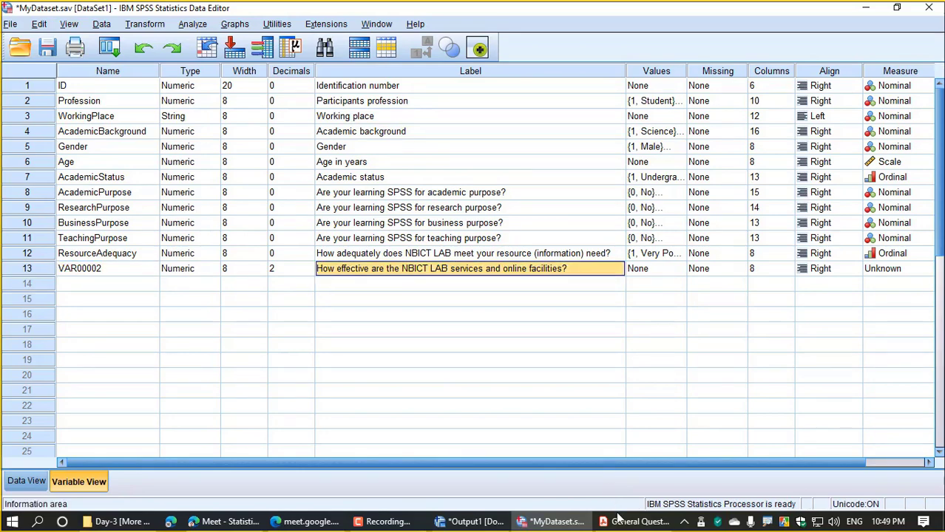
# Copy question 12, "How efficient are the NBICT LAB personnel?", from the questionnaire PDF into the row 14 variable label in SPSS.
pyautogui.click(636, 466)
pyautogui.moveTo(160, 344); pyautogui.dragTo(489, 346)
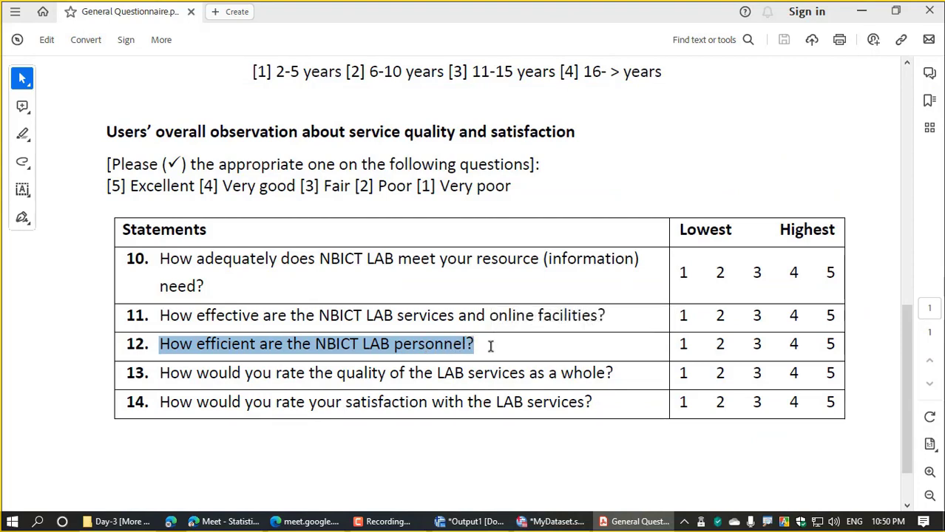
pyautogui.click(551, 522)
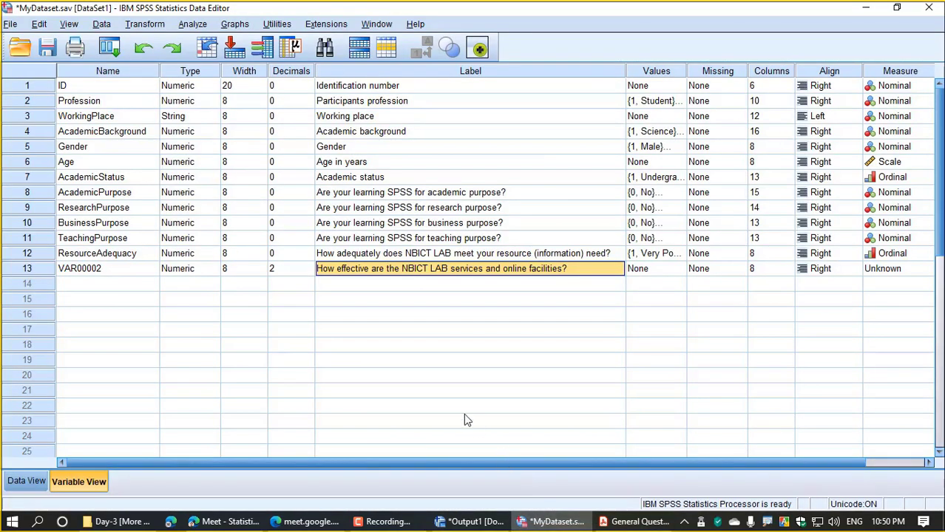
pyautogui.click(363, 287)
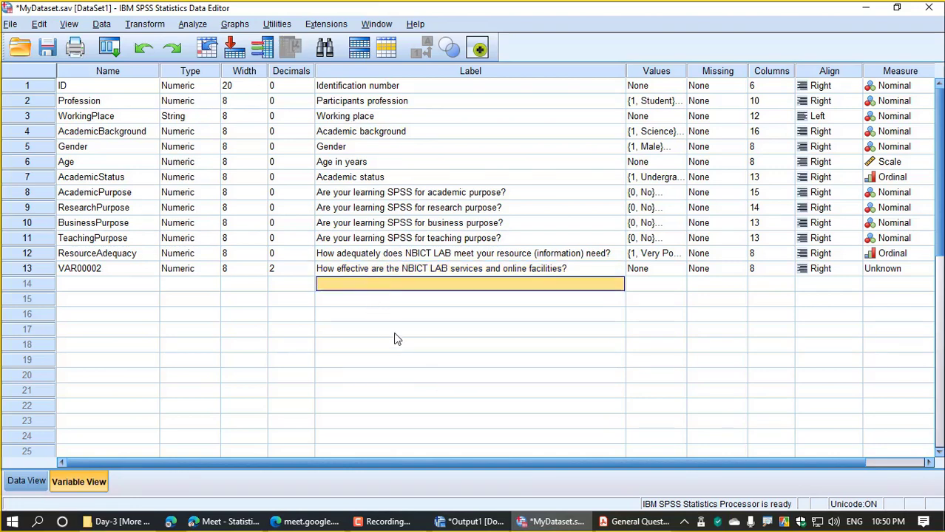
pyautogui.hotkey('ctrl', 'v')
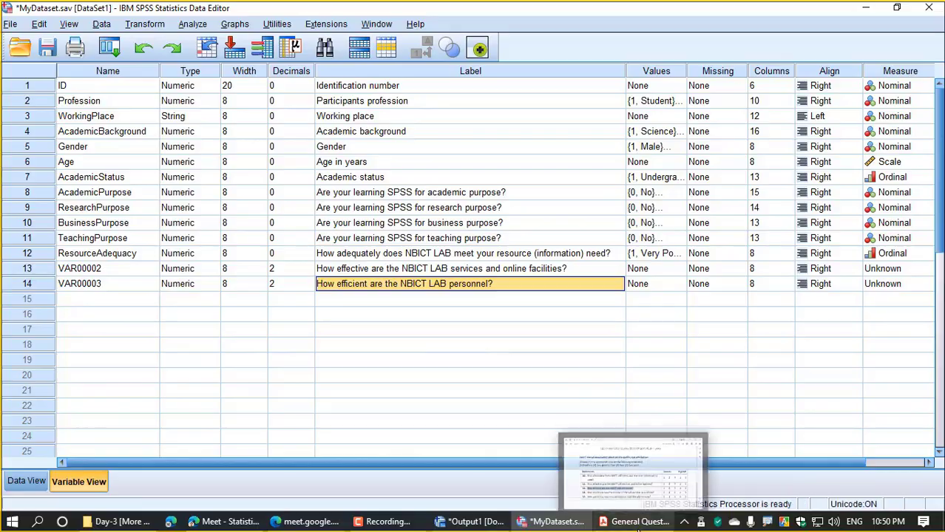
# Copy question 13, "How would you rate the quality of the LAB services as a whole?", from the PDF into the row 15 label in SPSS.
pyautogui.click(638, 522)
pyautogui.moveTo(161, 373); pyautogui.dragTo(619, 372)
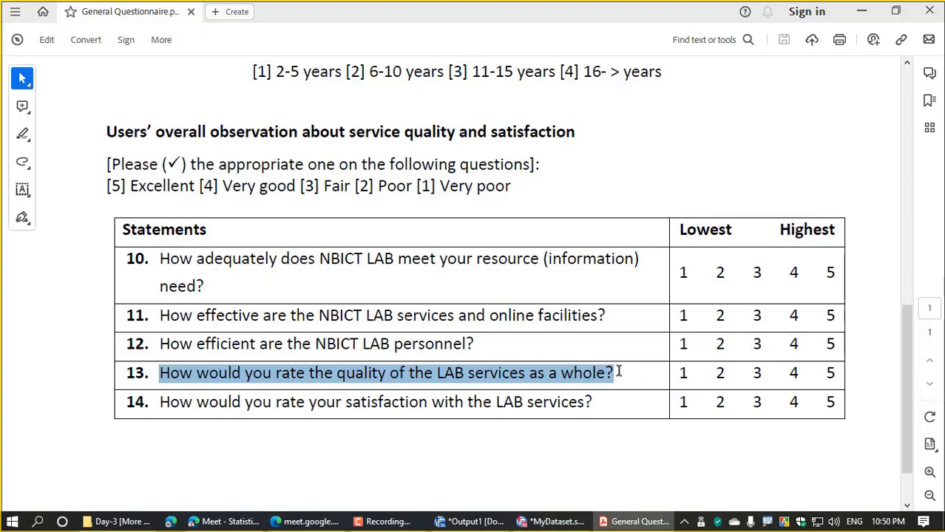
pyautogui.click(551, 522)
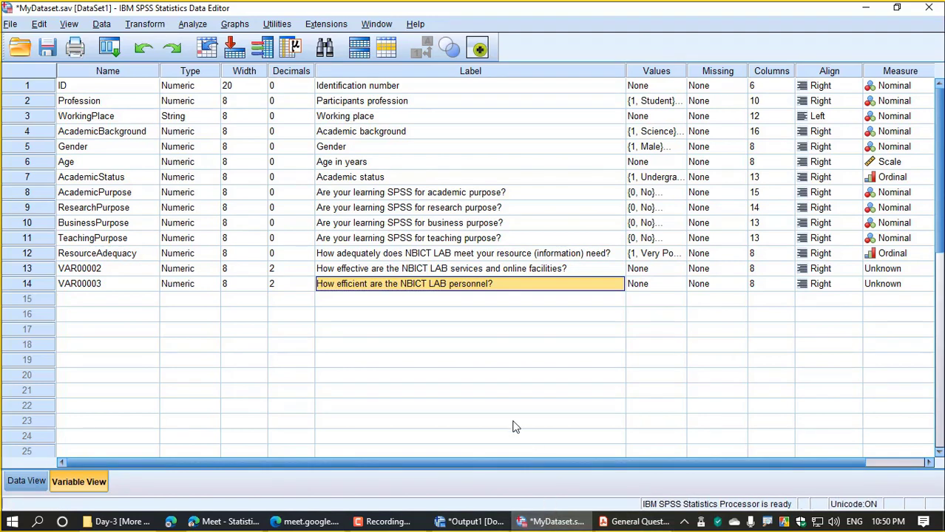
pyautogui.click(365, 300)
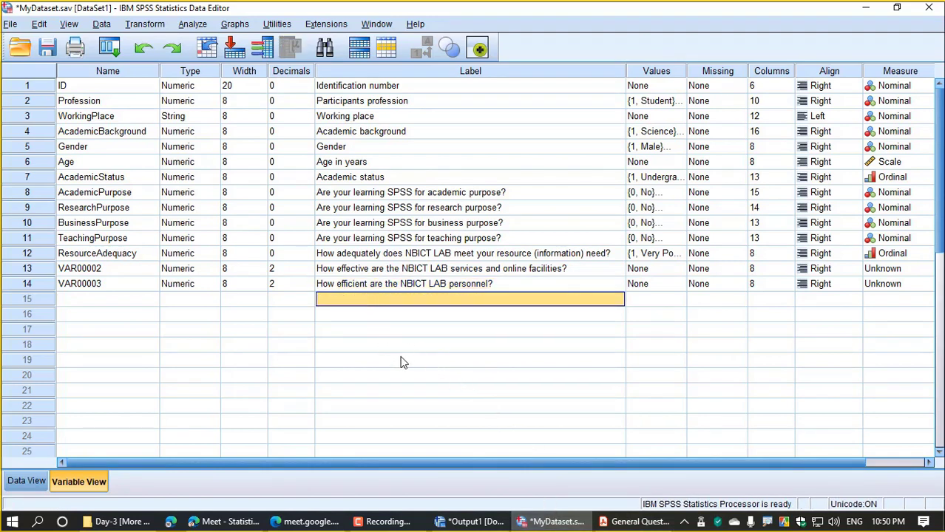
pyautogui.hotkey('ctrl', 'v')
# Copy question 14, "How would you rate your satisfaction with the LAB services?", from the PDF into the row 16 label in SPSS.
pyautogui.click(635, 522)
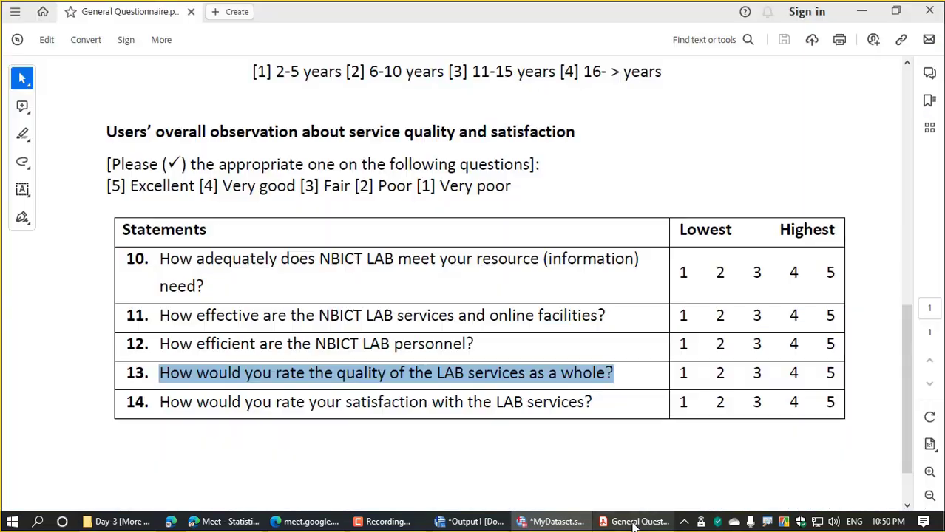
pyautogui.scroll(-2, 499, 479)
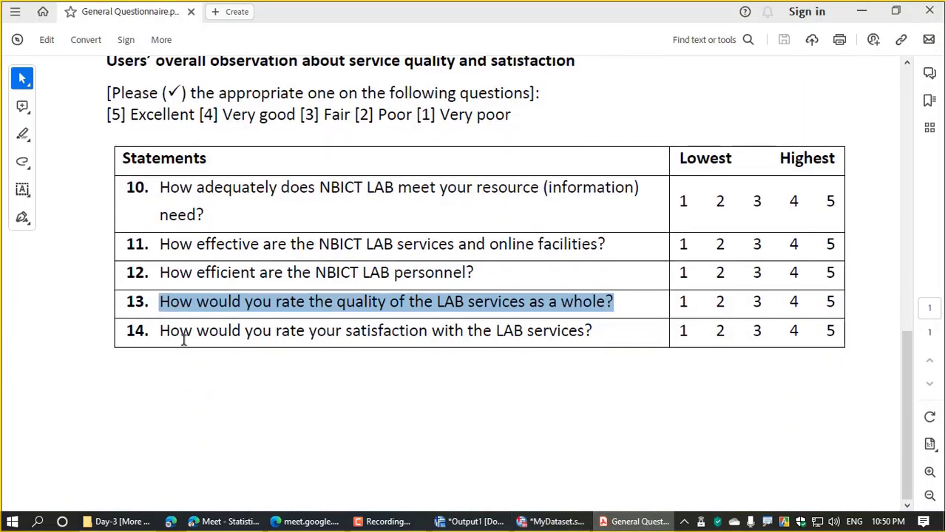
pyautogui.moveTo(161, 330); pyautogui.dragTo(601, 332)
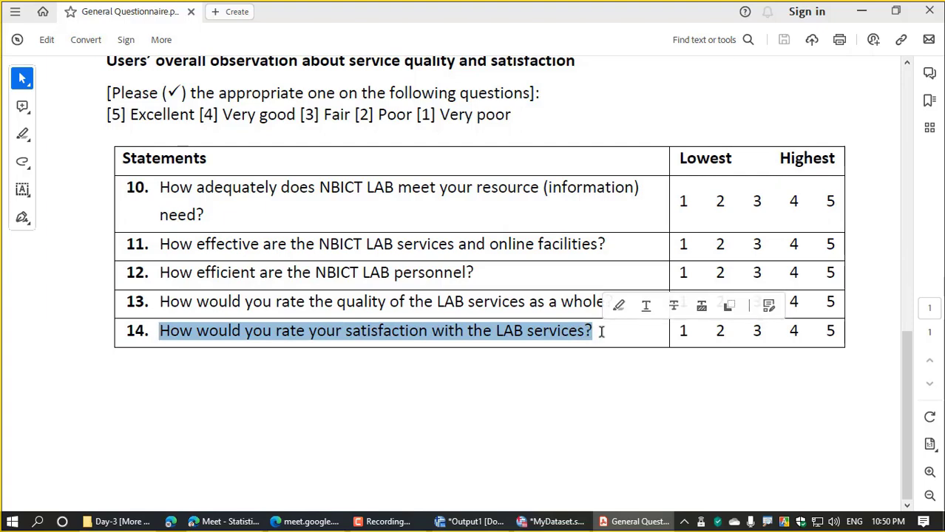
pyautogui.click(545, 520)
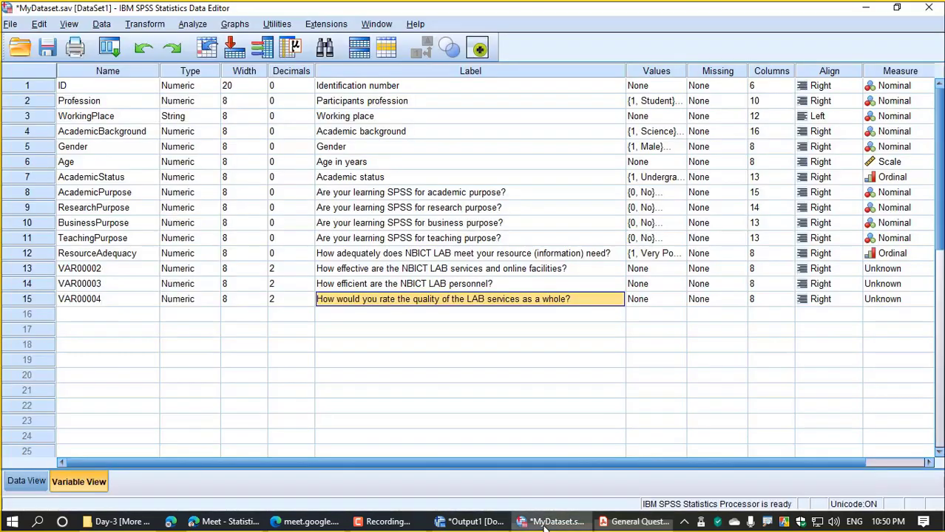
pyautogui.click(357, 317)
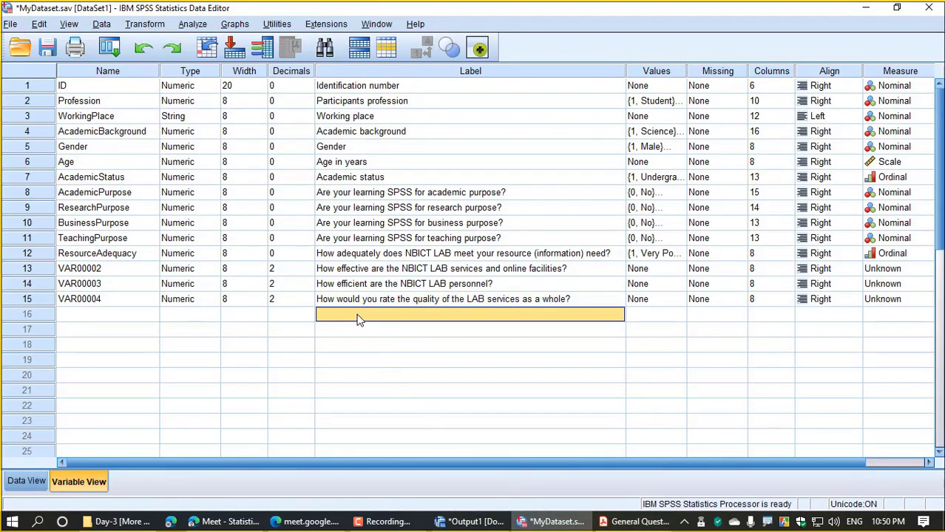
pyautogui.hotkey('ctrl', 'v')
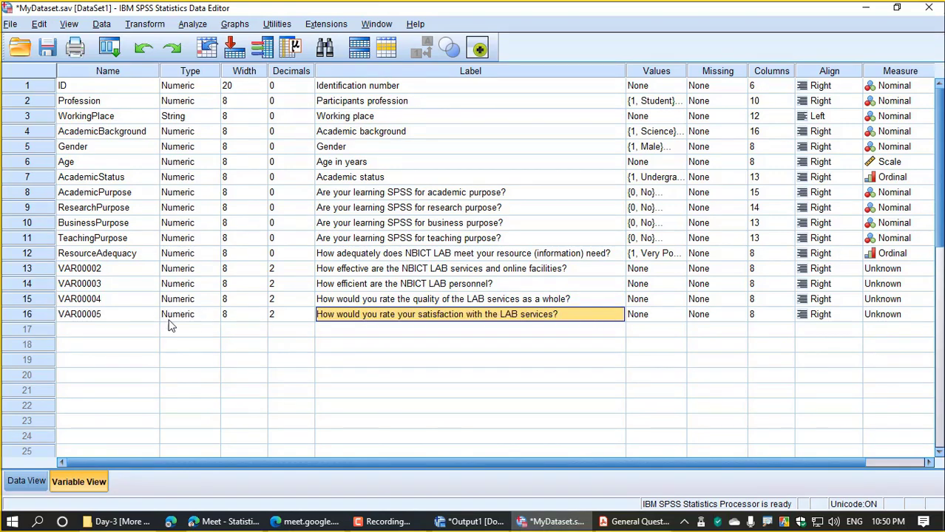
# Check the end of the questionnaire PDF for remaining questions and return to the SPSS dataset.
pyautogui.moveTo(636, 521)
pyautogui.click(567, 484)
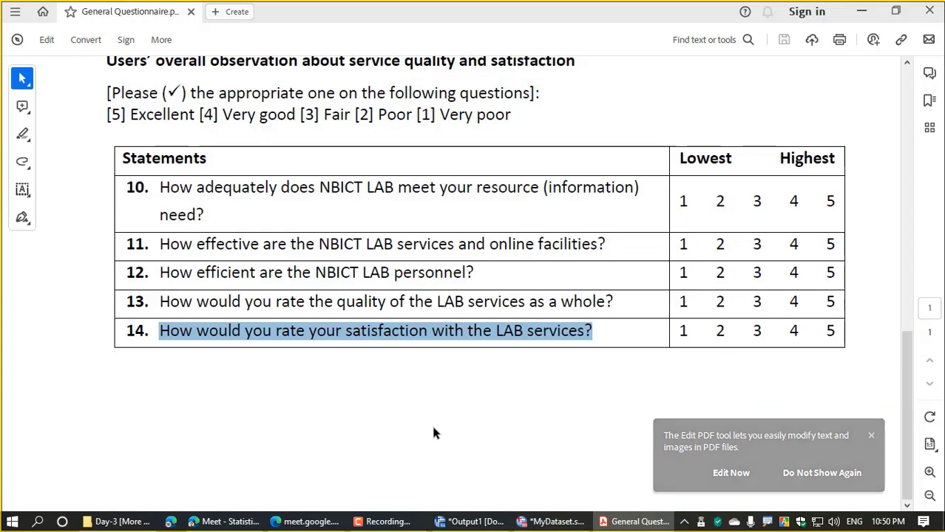
pyautogui.hotkey('alt', 'Tab')
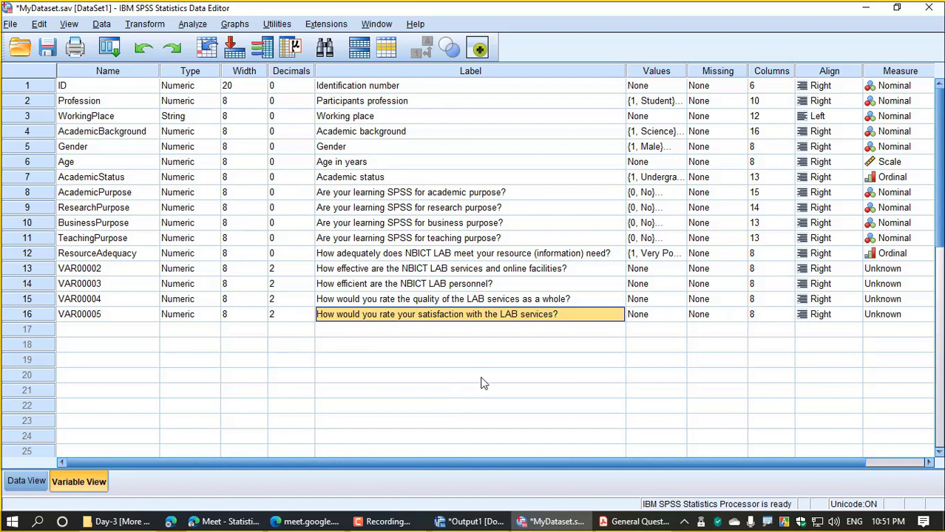
# Rename the row 13 variable as Effectiveness and the row 14 variable as PersonnelEfficiancy.
pyautogui.click(88, 273)
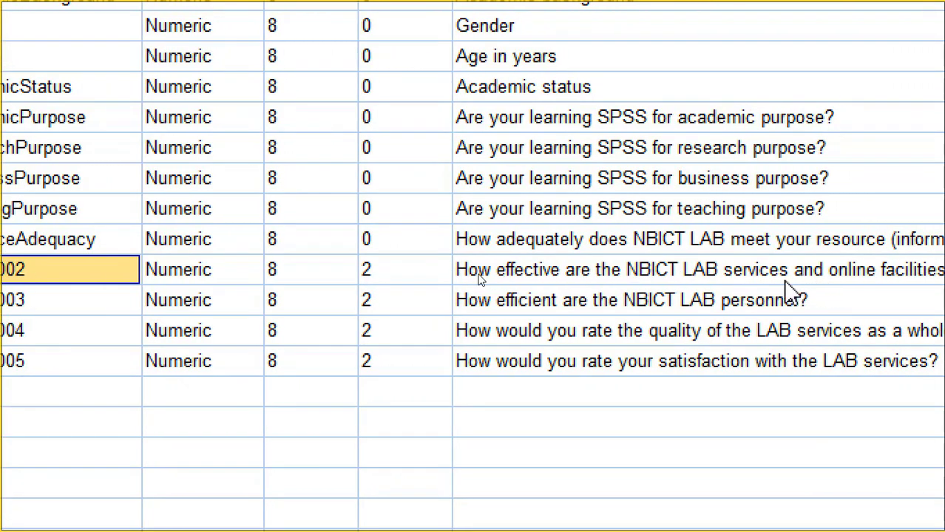
pyautogui.write('Effective')
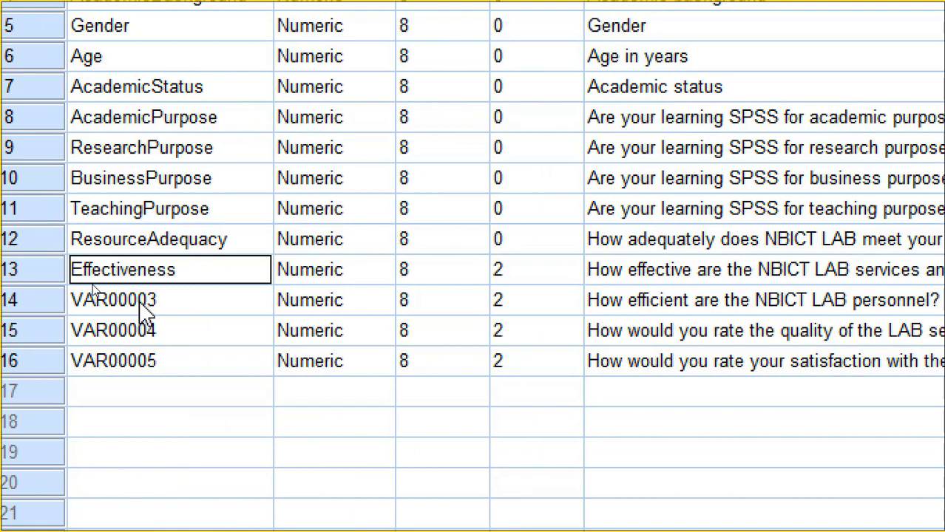
pyautogui.write('ness')
pyautogui.click(140, 304)
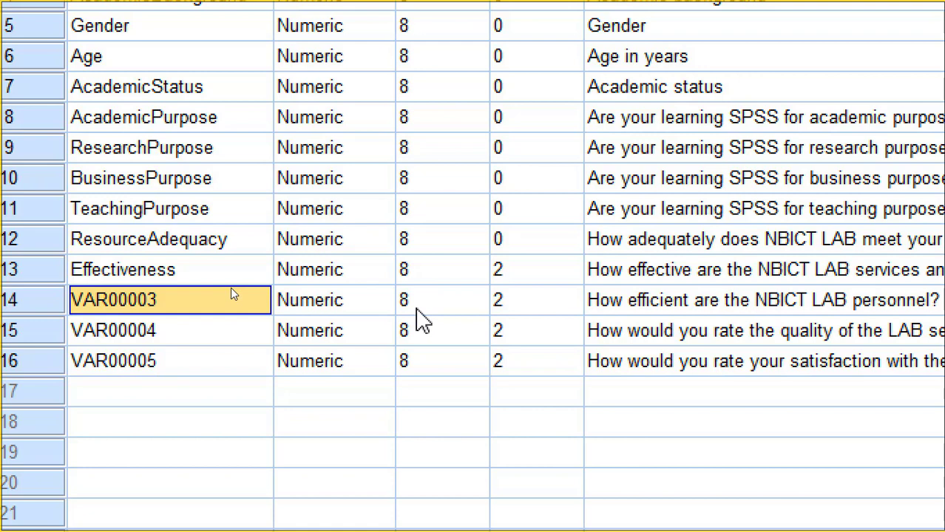
pyautogui.write('Person')
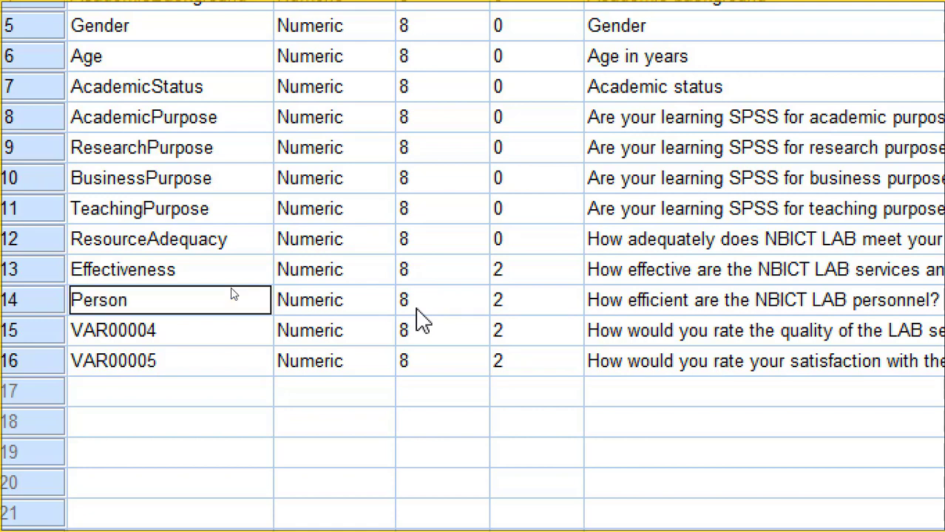
pyautogui.write('nelEfficiancy')
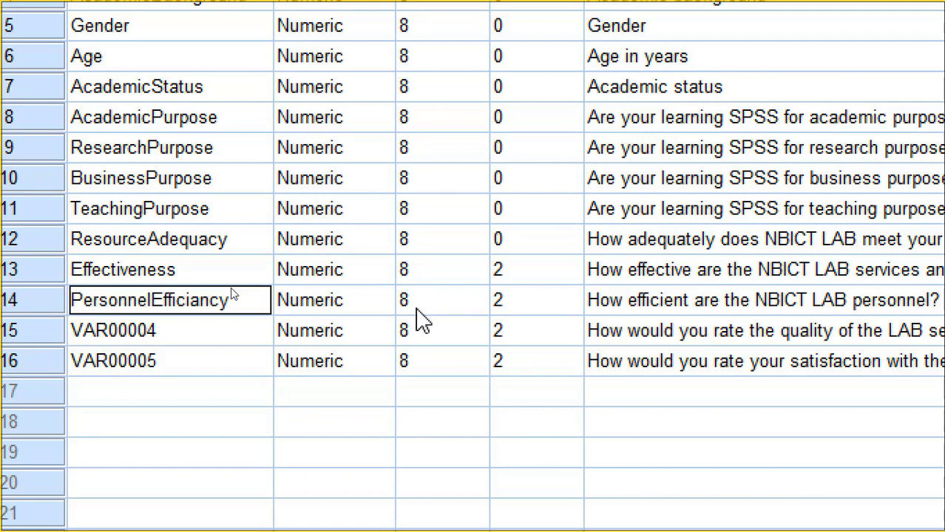
# Rename the row 15 variable as Quality and the row 16 variable as OveralServices.
pyautogui.click(654, 334)
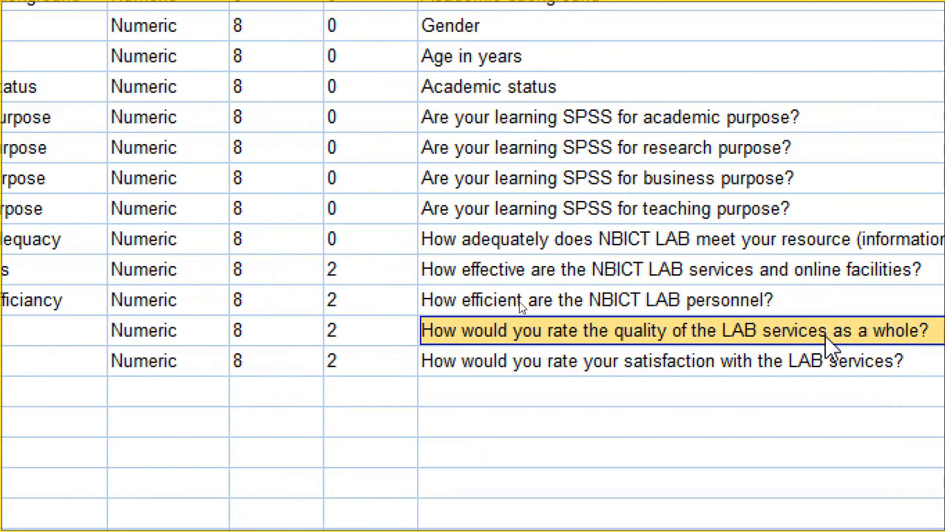
pyautogui.click(114, 334)
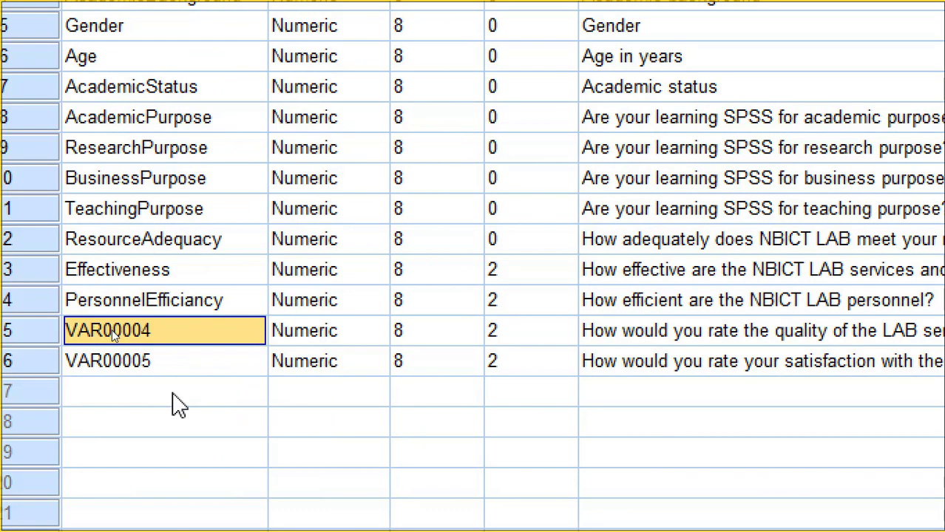
pyautogui.write('Quality')
pyautogui.click(175, 370)
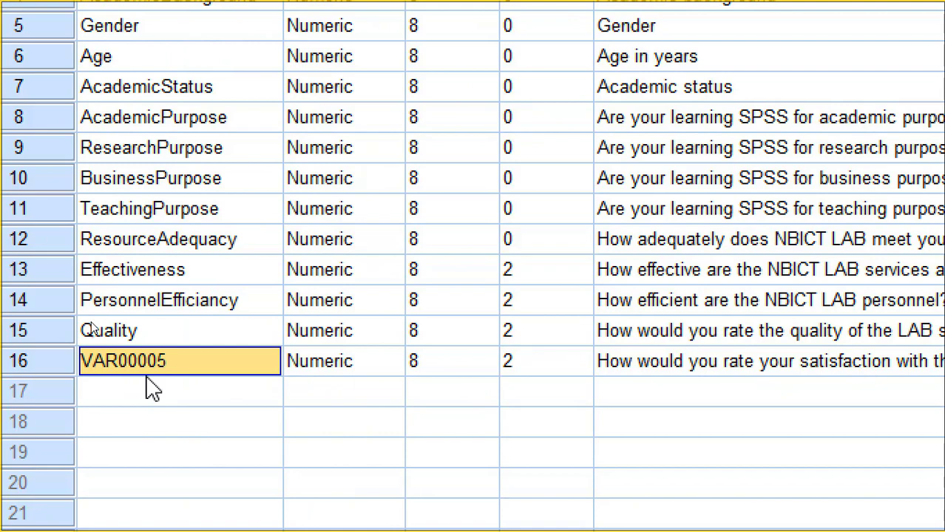
pyautogui.write('Services')
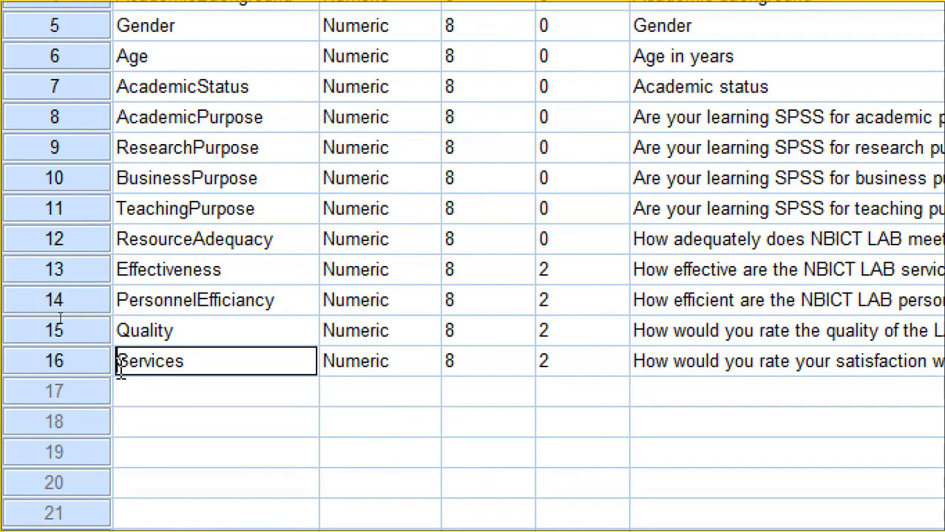
pyautogui.write('Overal')
pyautogui.click(314, 392)
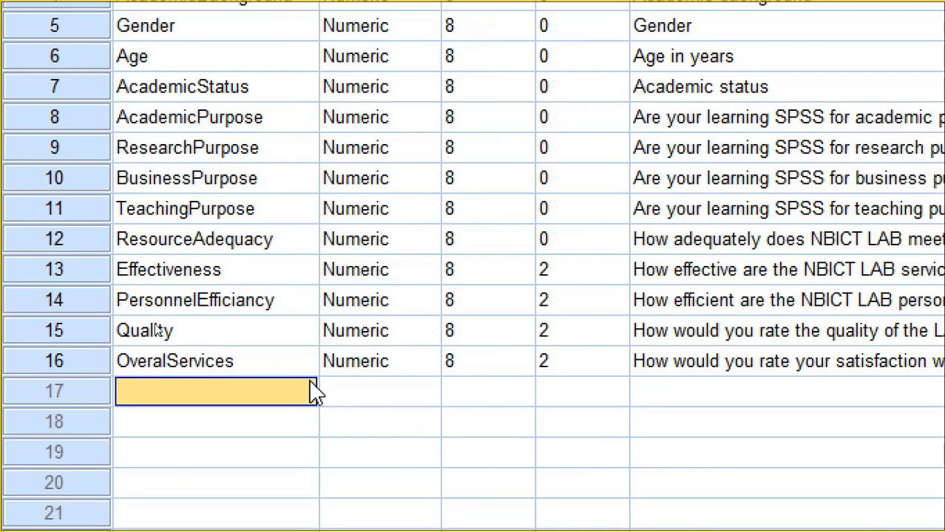
pyautogui.click(206, 375)
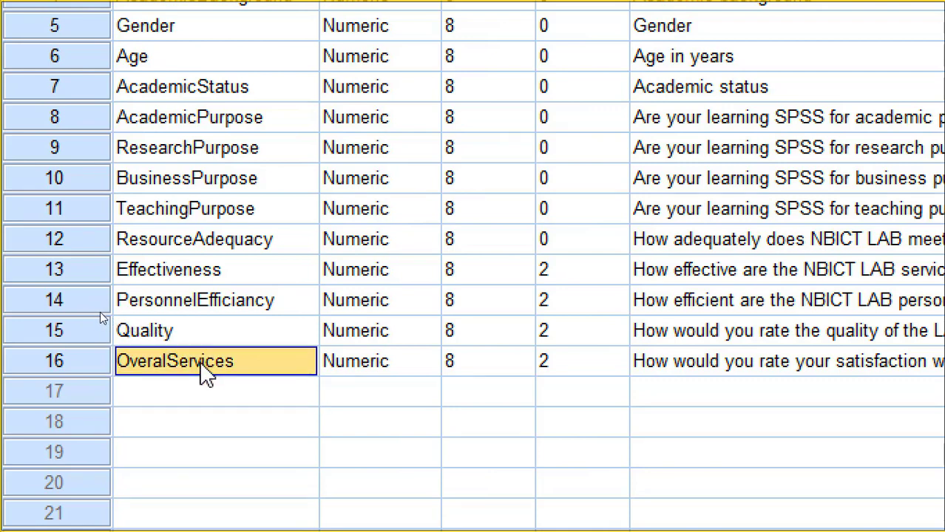
pyautogui.click(206, 334)
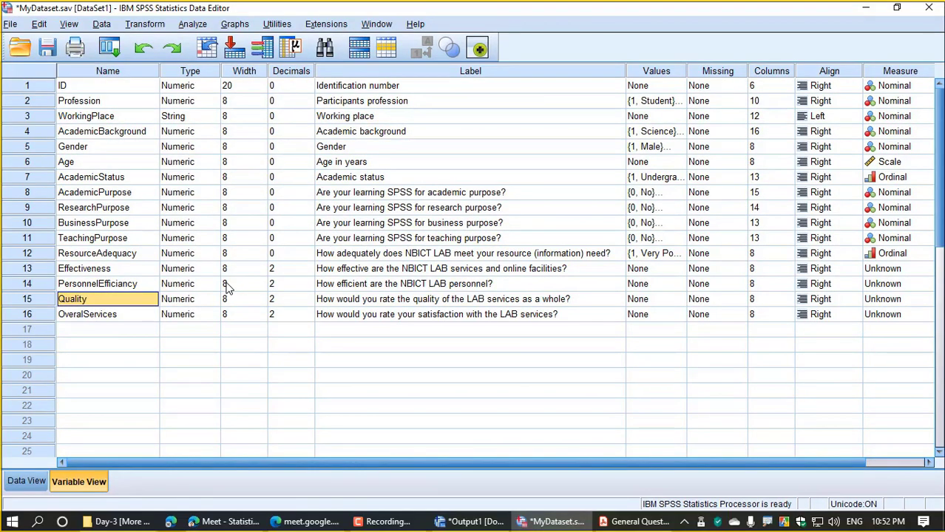
# Set the decimals to 0 for the Effectiveness, PersonnelEfficiancy, Quality and OveralServices variables.
pyautogui.moveTo(99, 252)
pyautogui.mouseDown()
pyautogui.moveTo(102, 298)
pyautogui.moveTo(102, 269)
pyautogui.mouseUp()
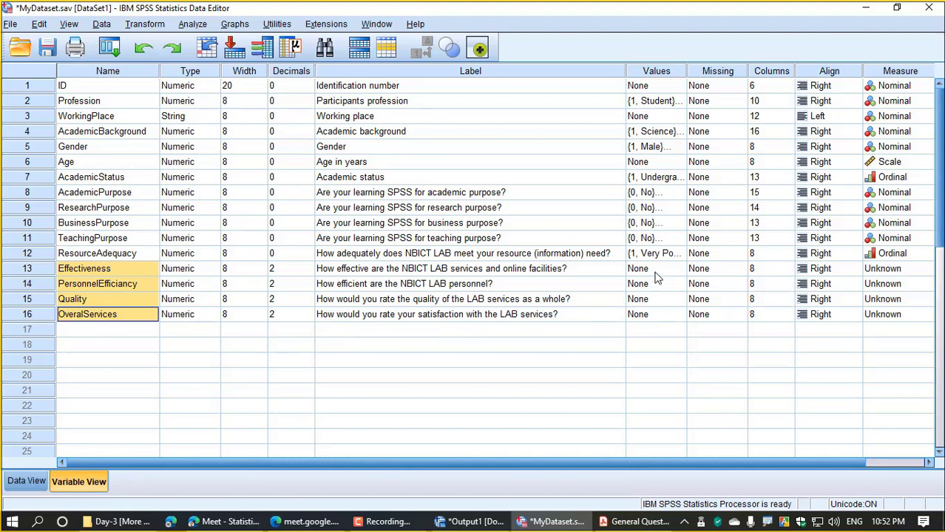
pyautogui.click(308, 269)
pyautogui.doubleClick(308, 271)
pyautogui.click(308, 284)
pyautogui.doubleClick(308, 287)
pyautogui.click(308, 299)
pyautogui.doubleClick(308, 296)
pyautogui.doubleClick(308, 303)
pyautogui.doubleClick(309, 303)
pyautogui.click(309, 314)
pyautogui.click(309, 317)
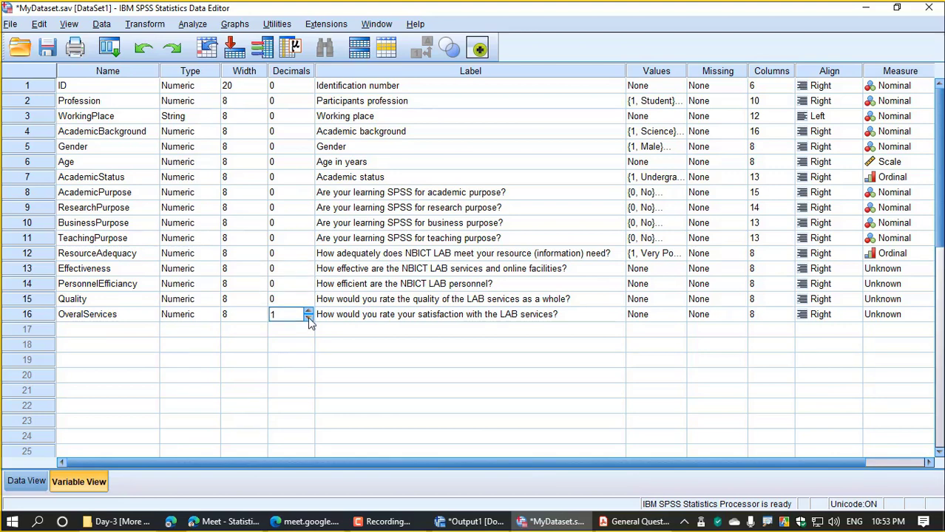
# Copy the value labels of ResourceAdequacy to Effectiveness, PersonnelEfficiancy, Quality and OveralServices.
pyautogui.click(649, 271)
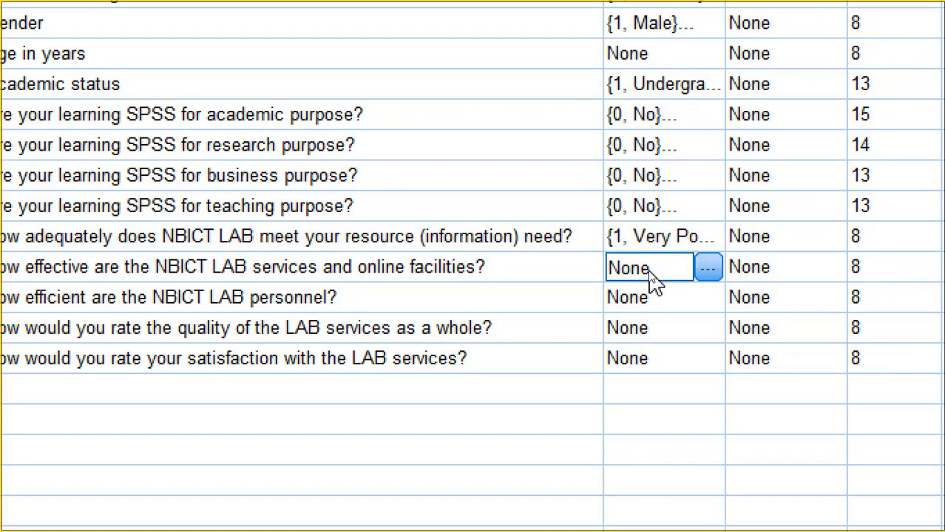
pyautogui.click(650, 257)
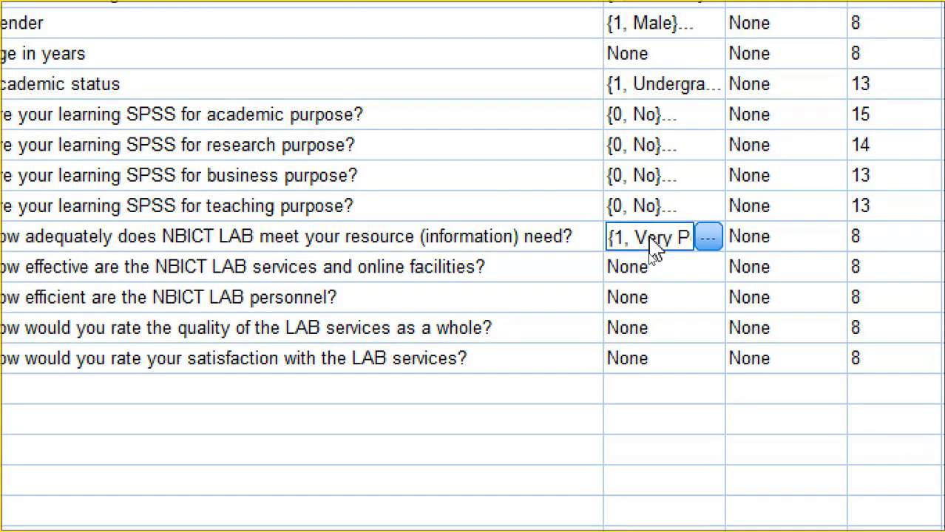
pyautogui.rightClick(652, 252)
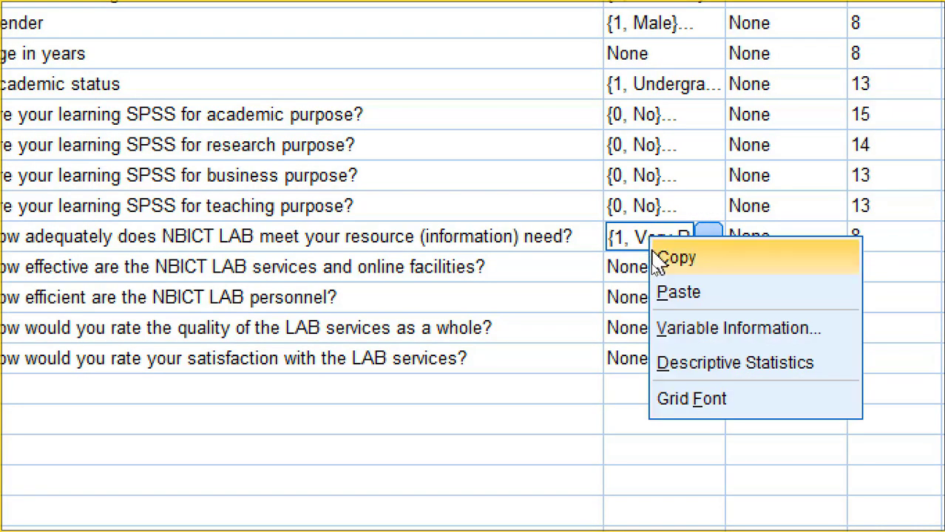
pyautogui.click(657, 259)
pyautogui.moveTo(648, 280); pyautogui.dragTo(647, 363)
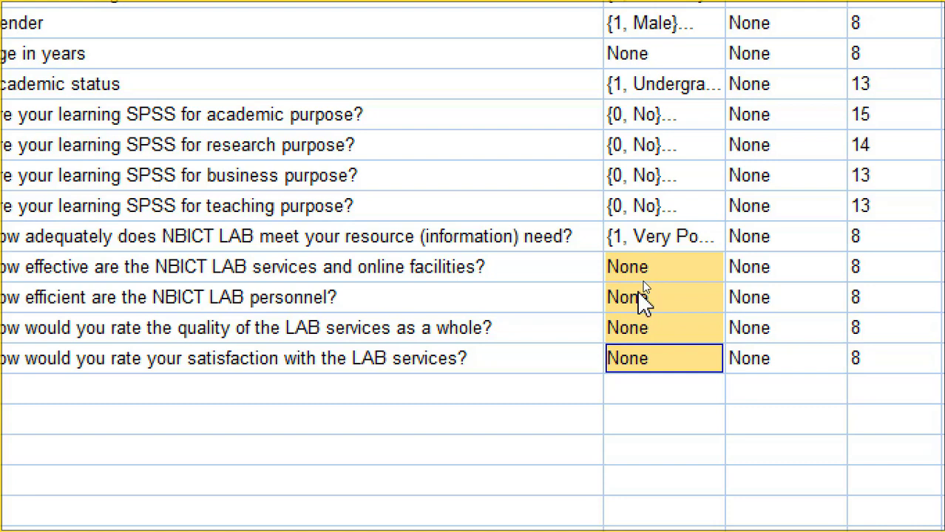
pyautogui.rightClick(640, 288)
pyautogui.click(660, 348)
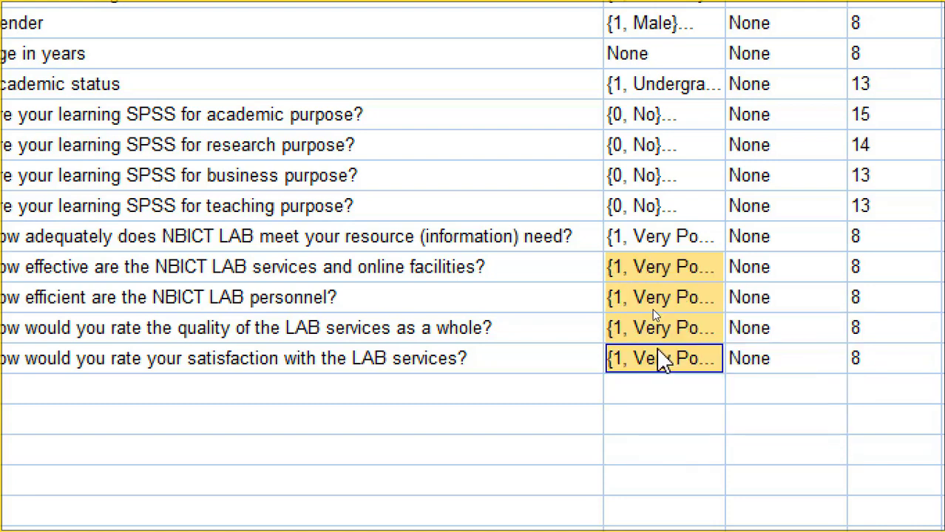
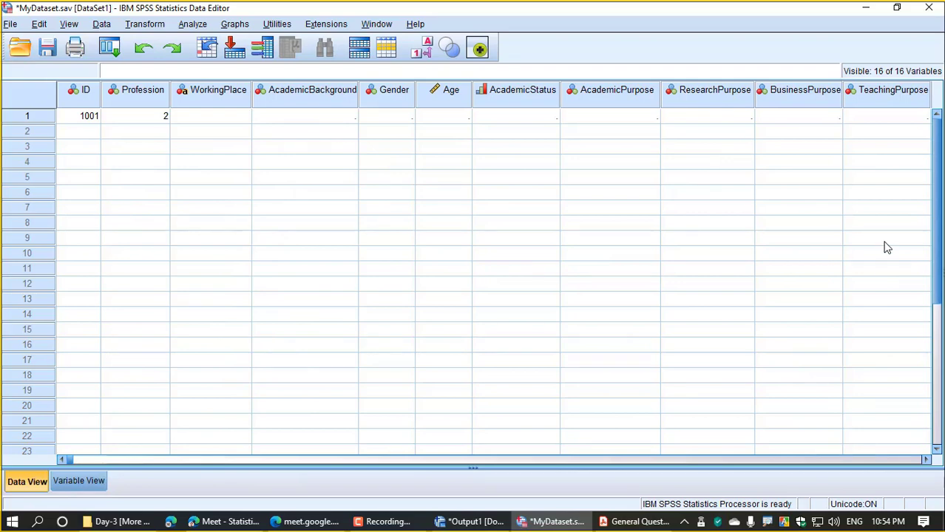
# Widen the ResourceAdequacy, Effectiveness, PersonnelEfficiancy and OveralServices data columns to fit their full names, and return to the variable definitions.
pyautogui.click(926, 459)
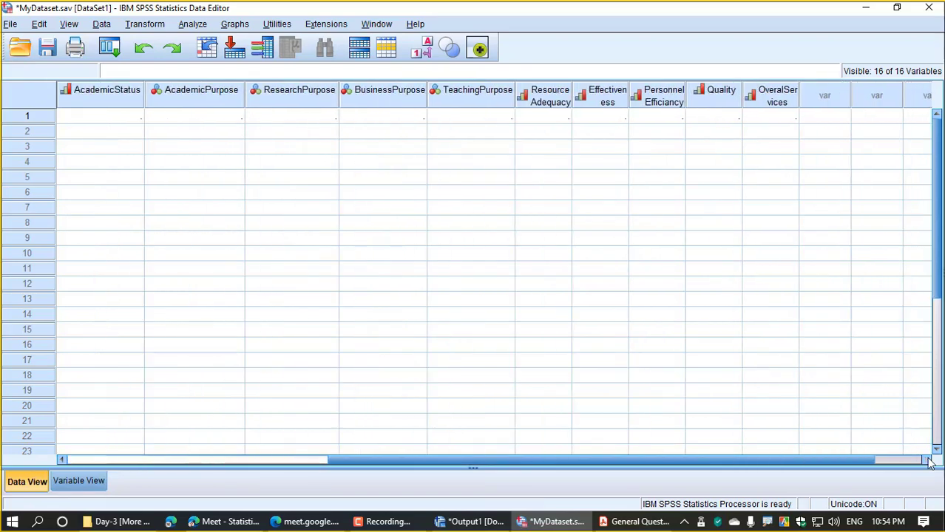
pyautogui.click(928, 460)
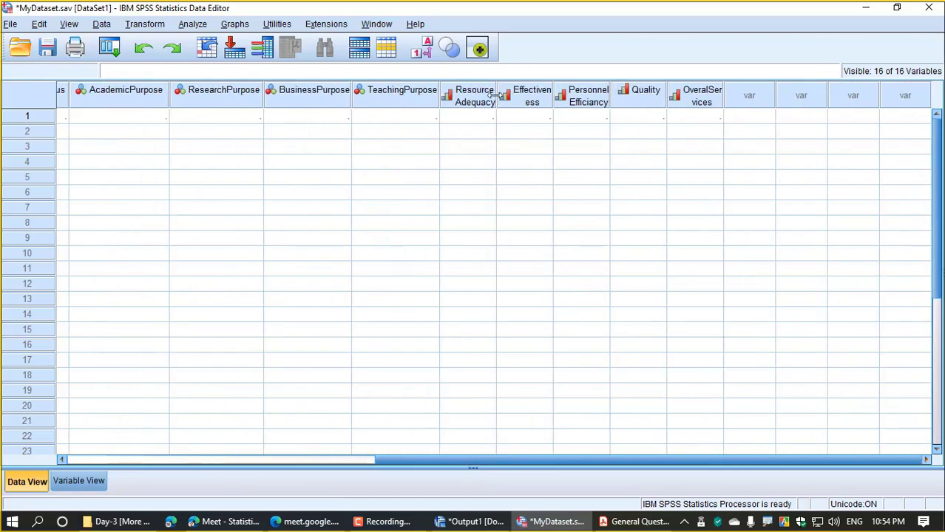
pyautogui.moveTo(495, 96); pyautogui.dragTo(621, 95)
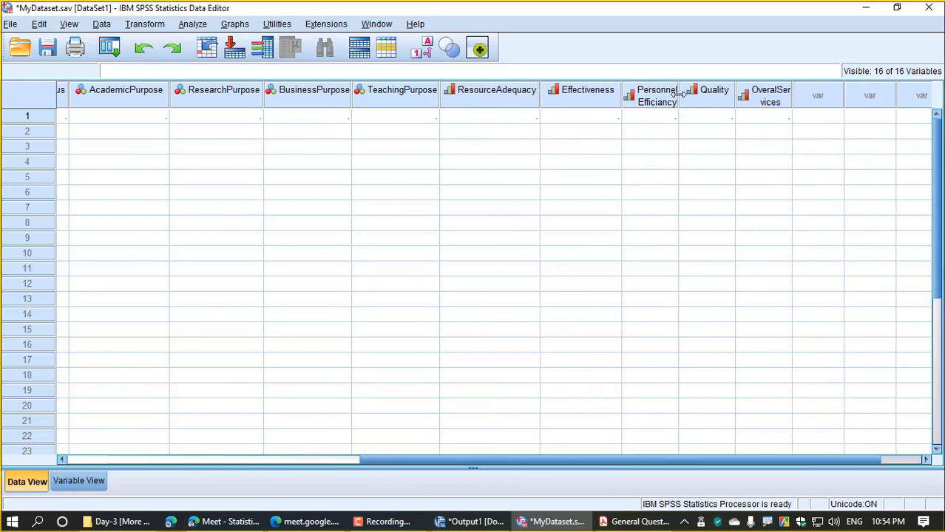
pyautogui.moveTo(678, 95); pyautogui.dragTo(728, 95)
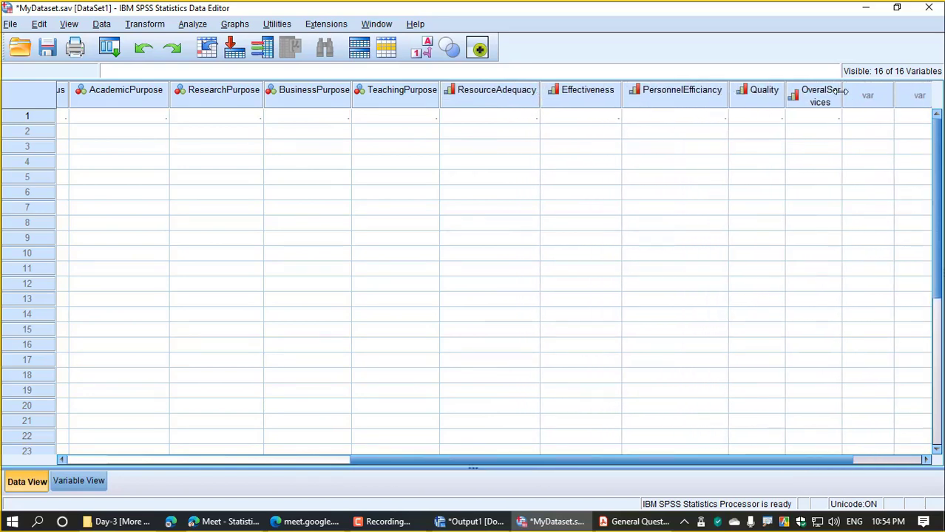
pyautogui.moveTo(444, 460); pyautogui.dragTo(148, 456)
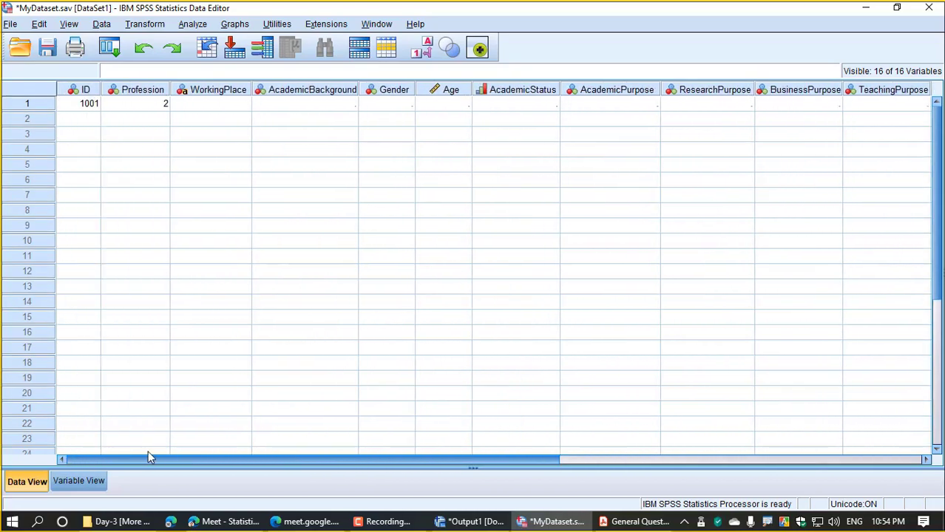
pyautogui.click(78, 480)
# Compare question 9, Job experience, in the questionnaire PDF with the variable list in the SPSS dataset.
pyautogui.hotkey('alt', 'Tab')
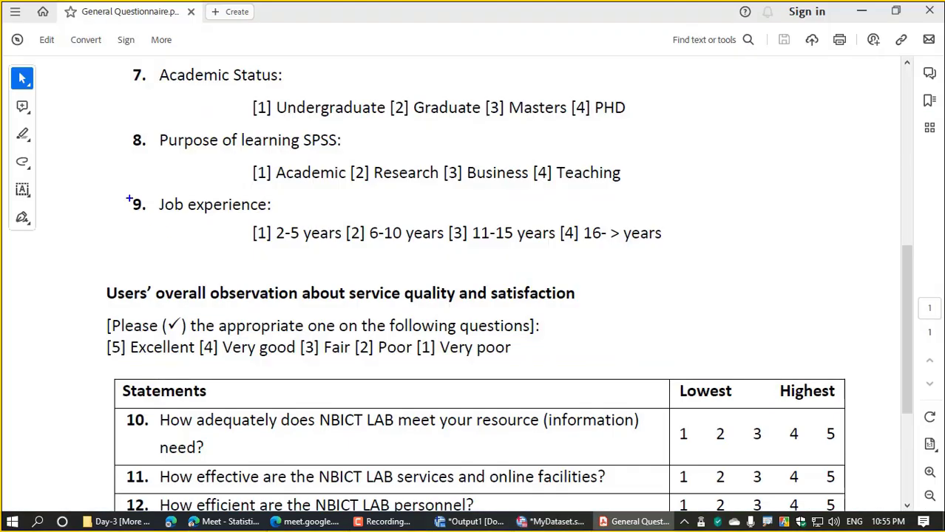
pyautogui.moveTo(126, 194); pyautogui.dragTo(689, 256)
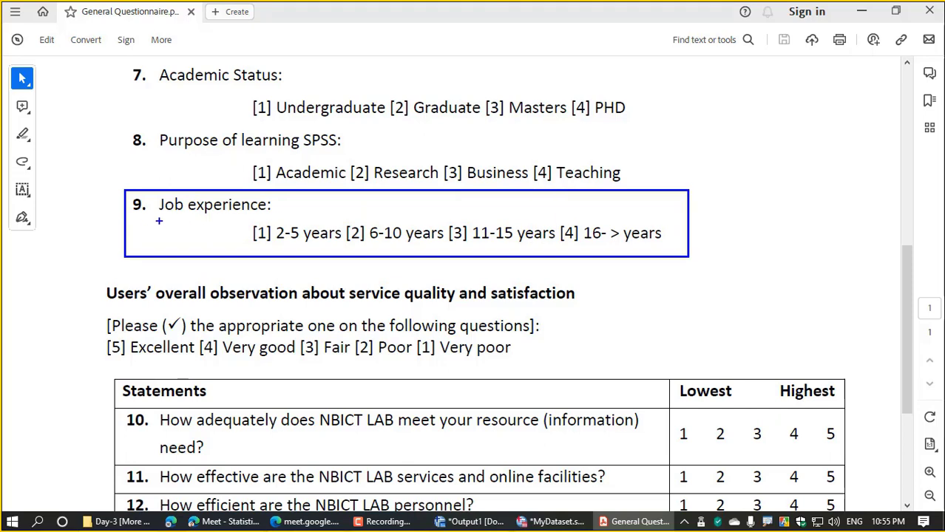
pyautogui.moveTo(148, 220); pyautogui.dragTo(344, 220)
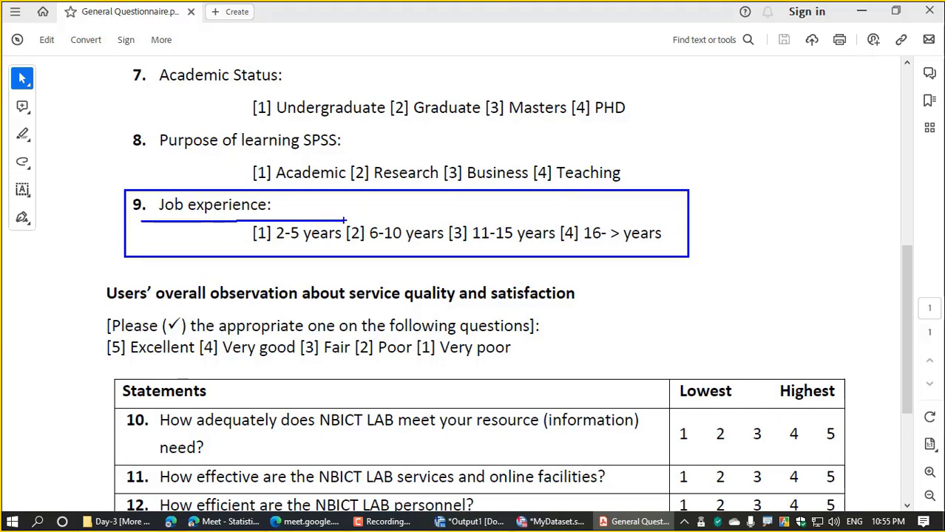
pyautogui.press('Escape')
pyautogui.click(553, 522)
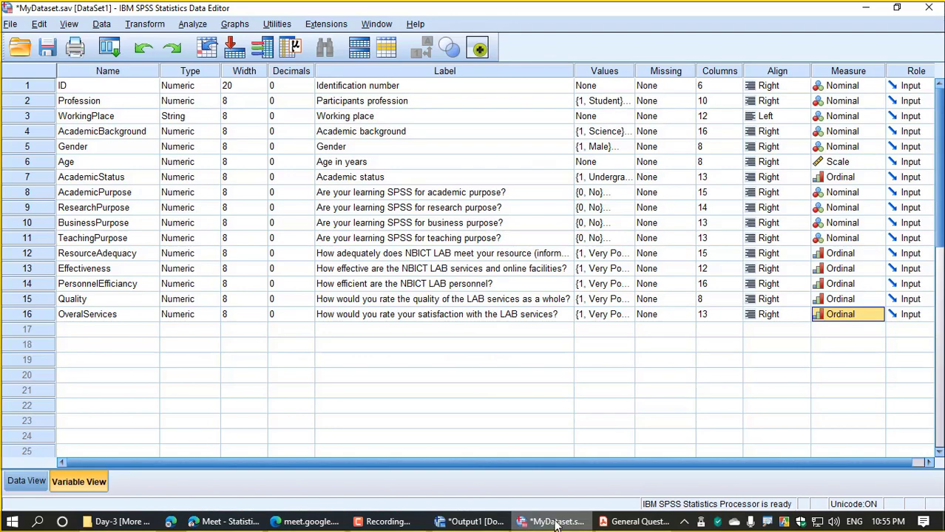
pyautogui.click(634, 522)
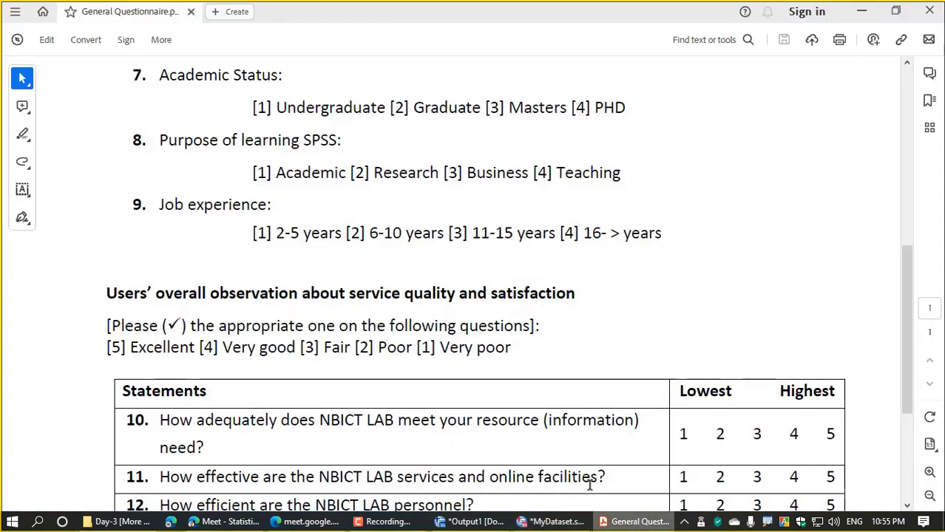
pyautogui.click(536, 525)
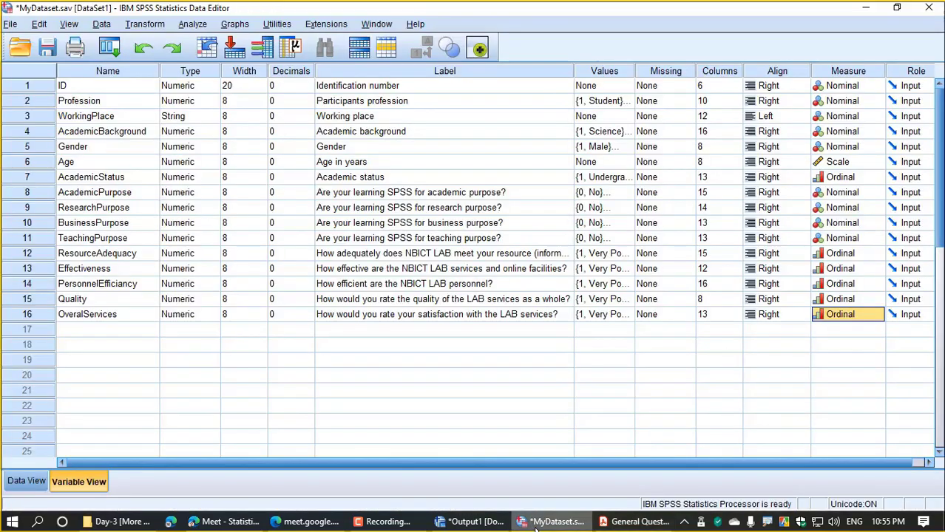
pyautogui.click(28, 192)
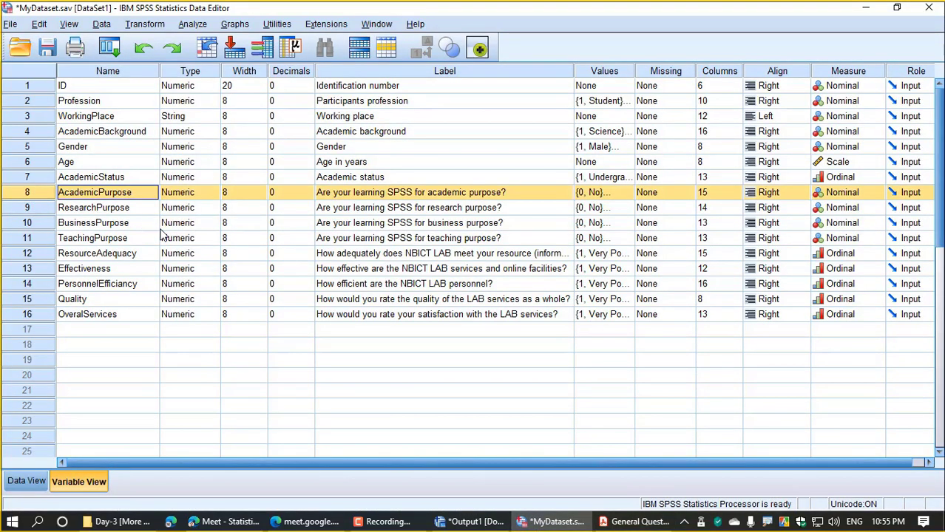
pyautogui.hotkey('alt', 'Tab')
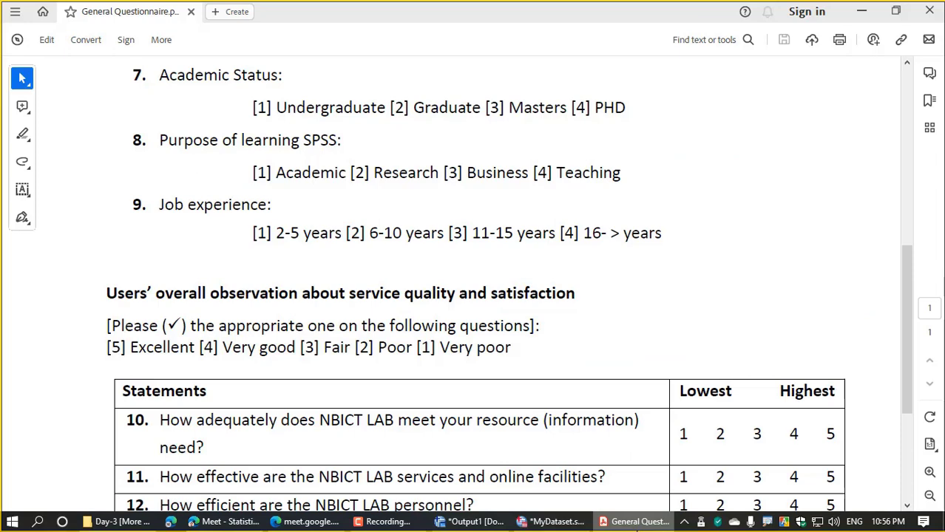
pyautogui.hotkey('alt', 'Tab')
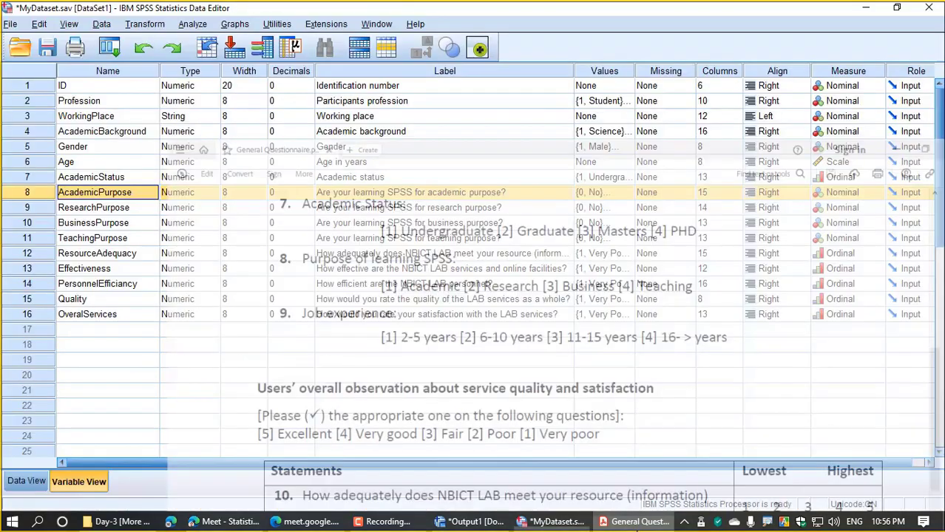
# Insert a new variable between TeachingPurpose and ResourceAdequacy, at row 12.
pyautogui.click(27, 238)
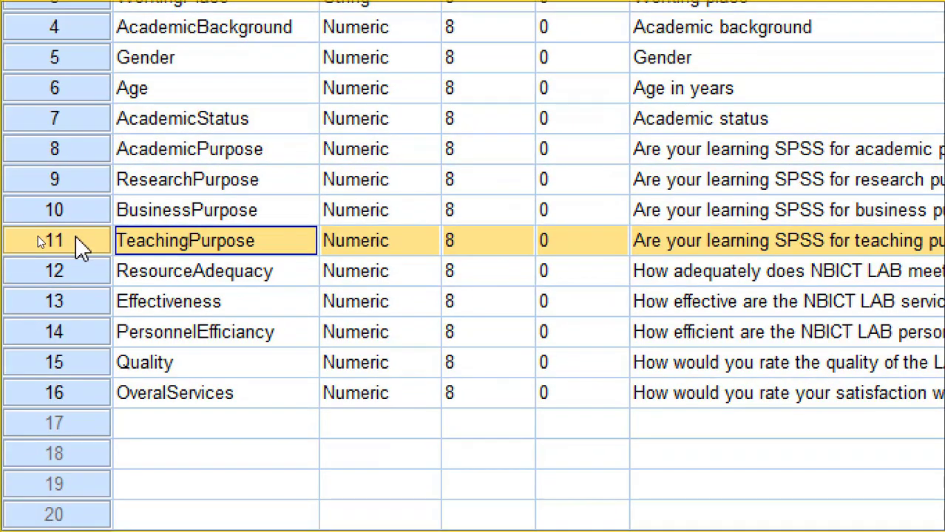
pyautogui.click(56, 274)
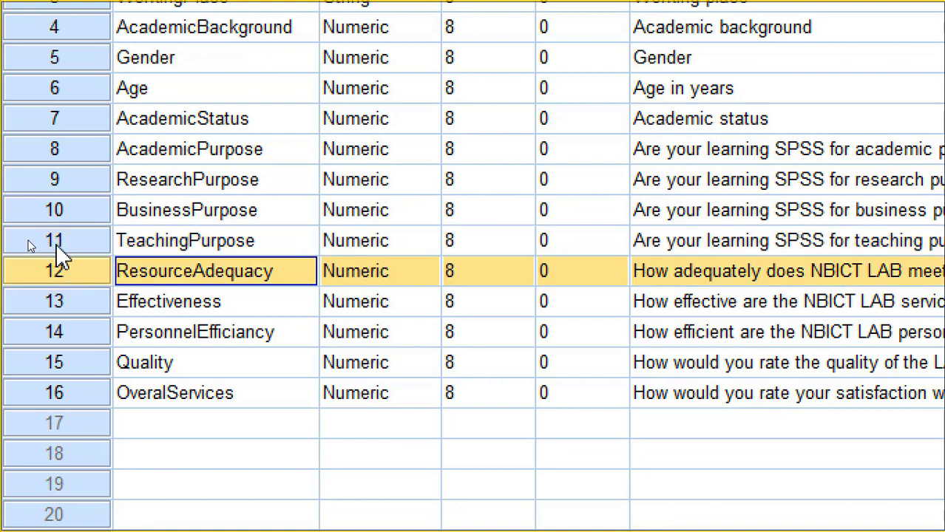
pyautogui.click(56, 243)
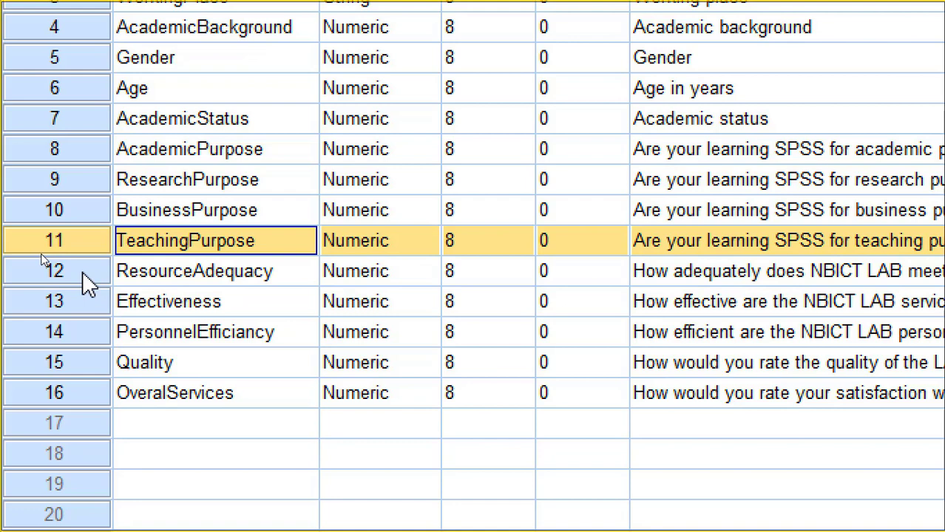
pyautogui.click(71, 272)
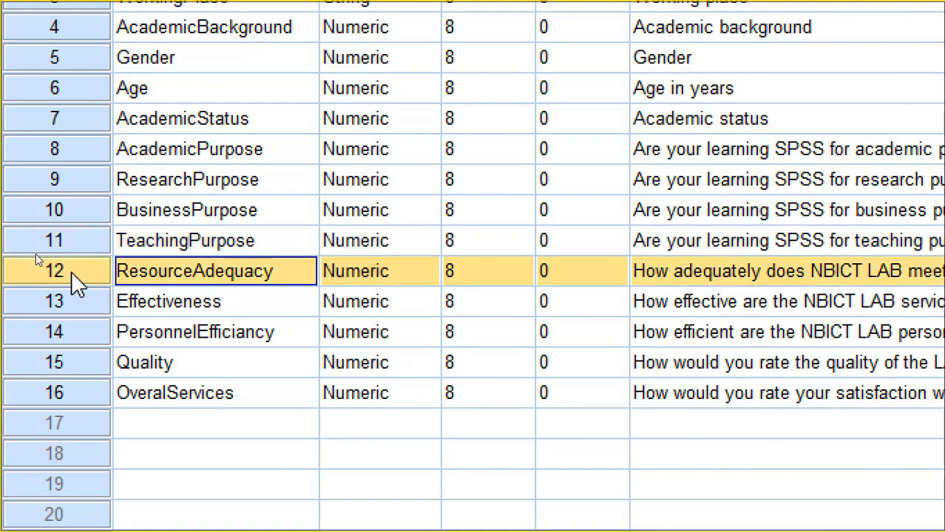
pyautogui.rightClick(71, 273)
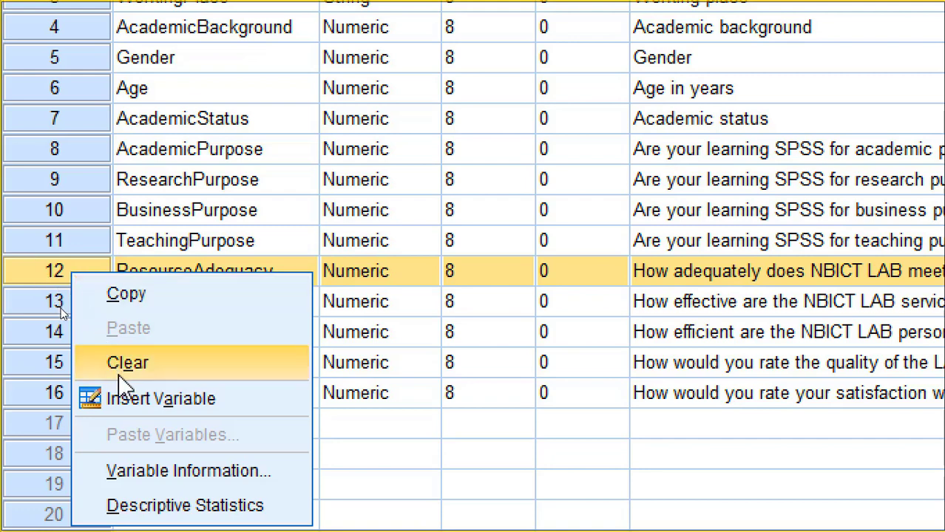
pyautogui.click(123, 397)
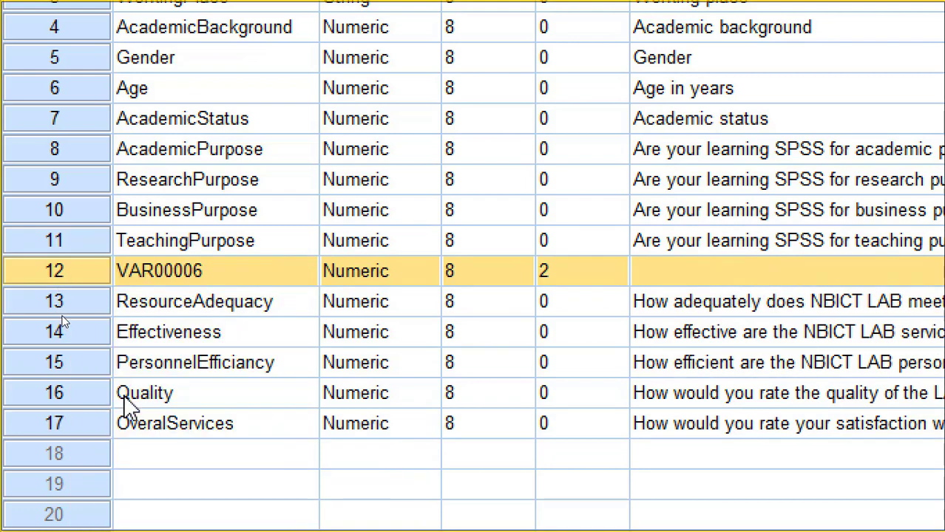
# Remove the unnamed variable at row 12 and insert a fresh one between TeachingPurpose and ResourceAdequacy.
pyautogui.click(163, 310)
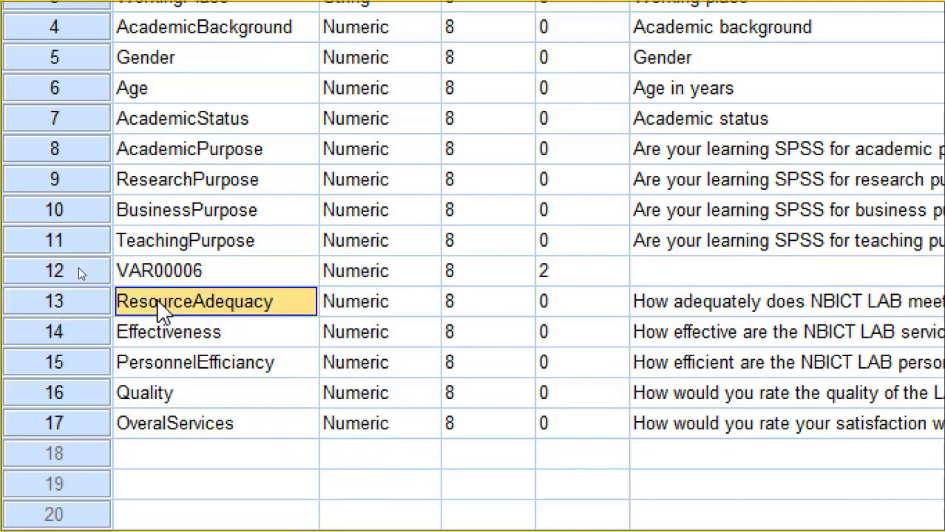
pyautogui.click(163, 286)
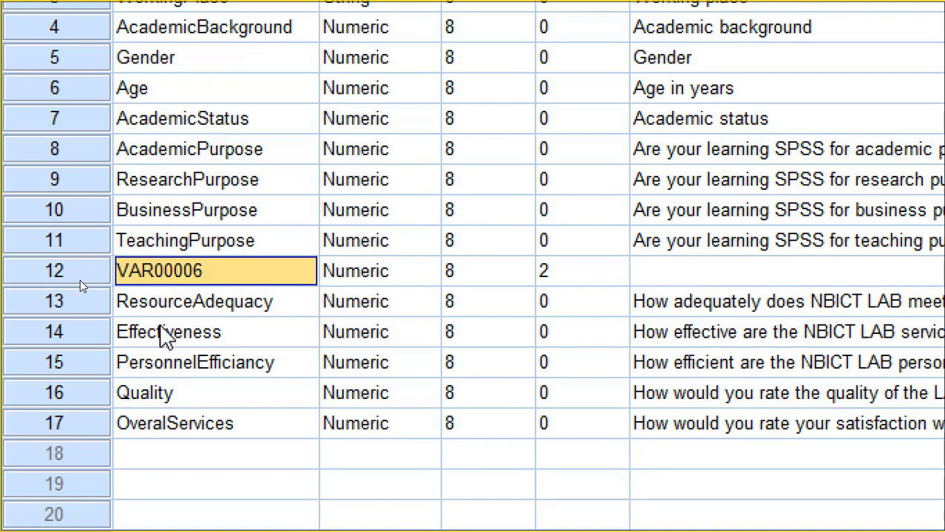
pyautogui.click(78, 246)
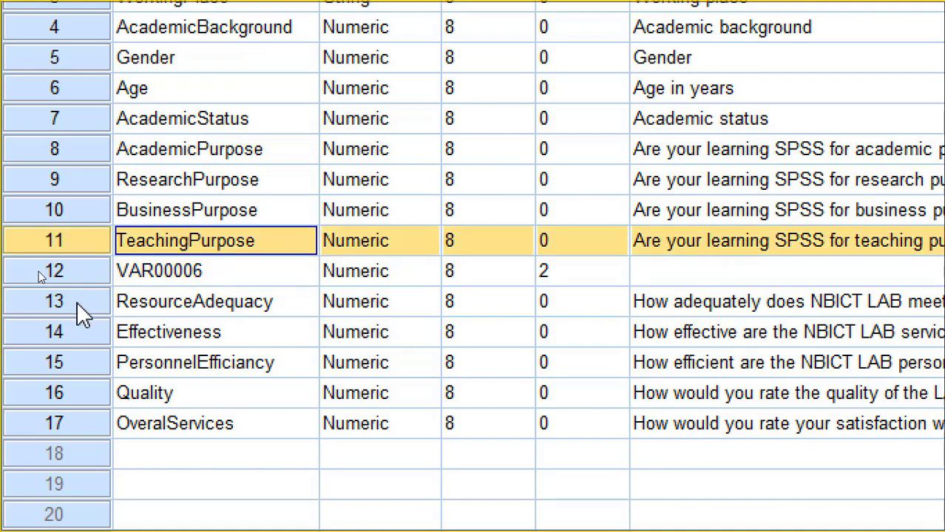
pyautogui.click(77, 308)
pyautogui.click(77, 275)
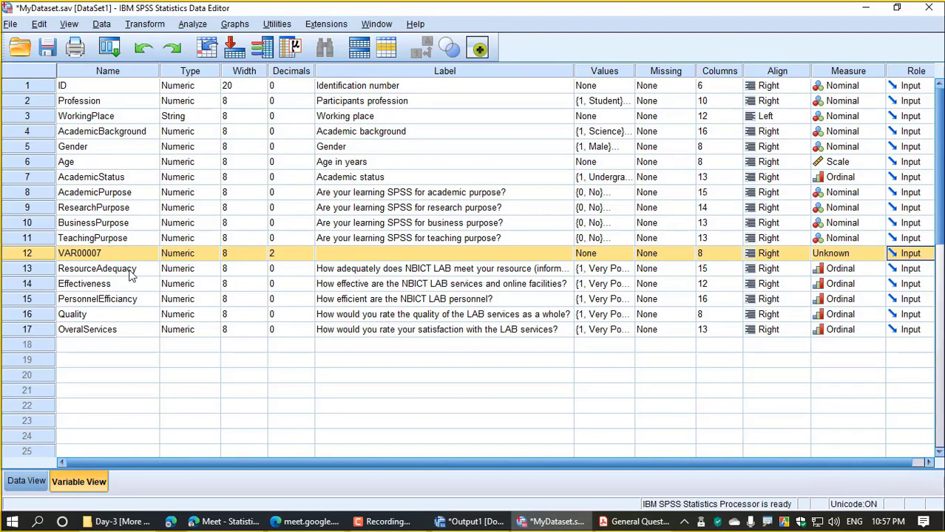
# Check question 9 in the questionnaire PDF and name the new variable at row 12 JobExperience.
pyautogui.click(632, 522)
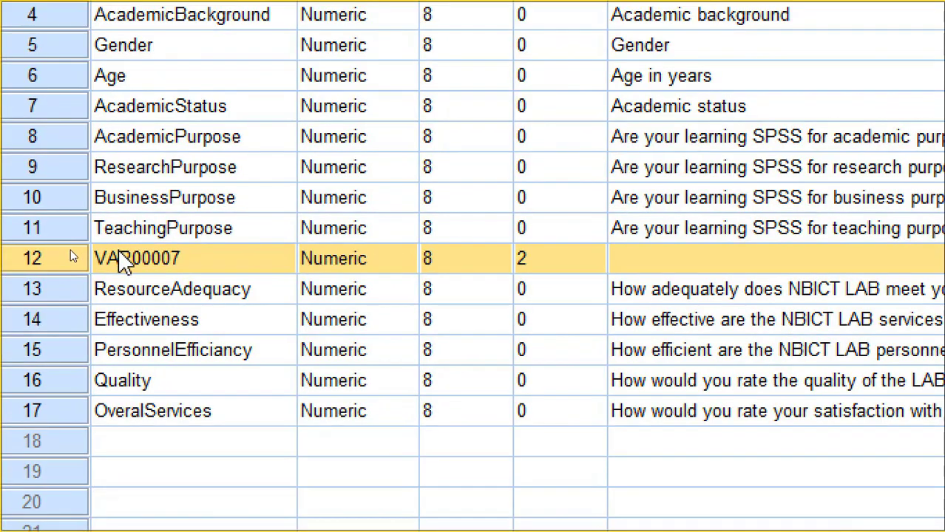
pyautogui.click(118, 258)
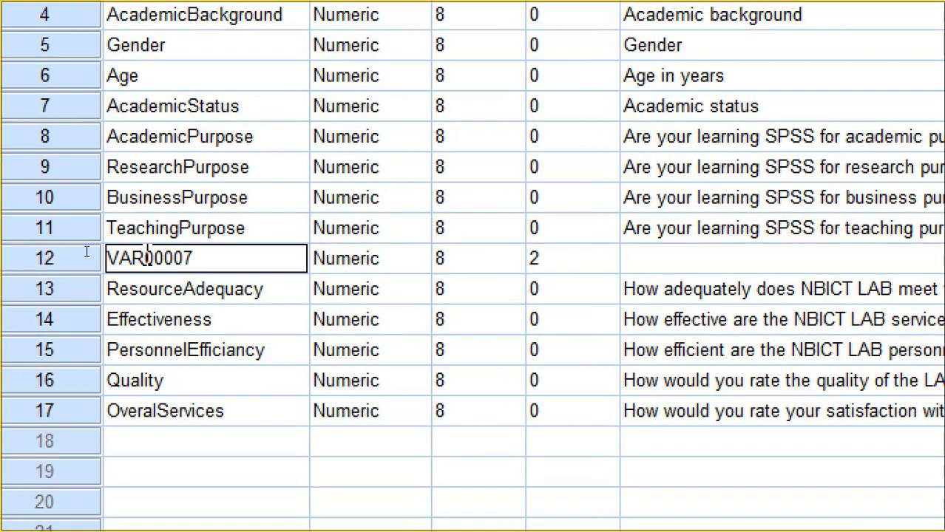
pyautogui.press('End')
pyautogui.hotkey('shift', 'Home')
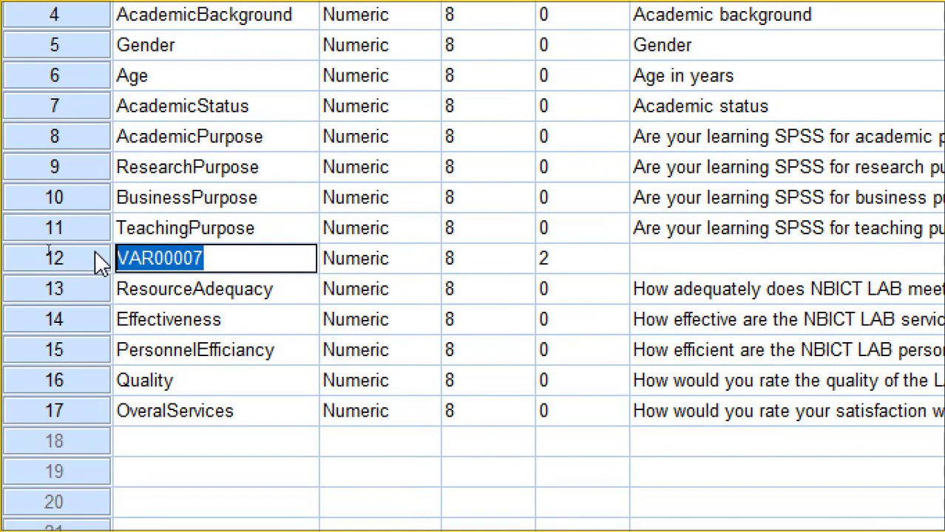
pyautogui.write('JobE')
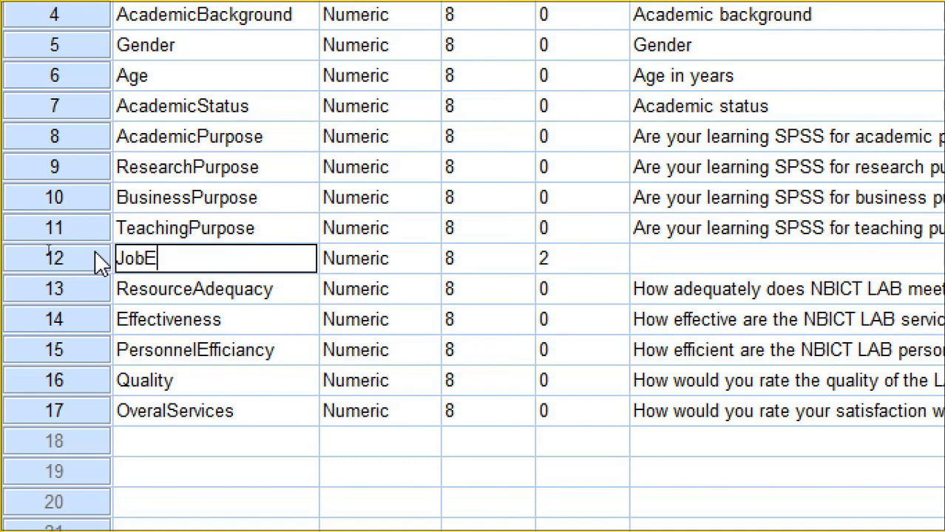
pyautogui.write('xperien')
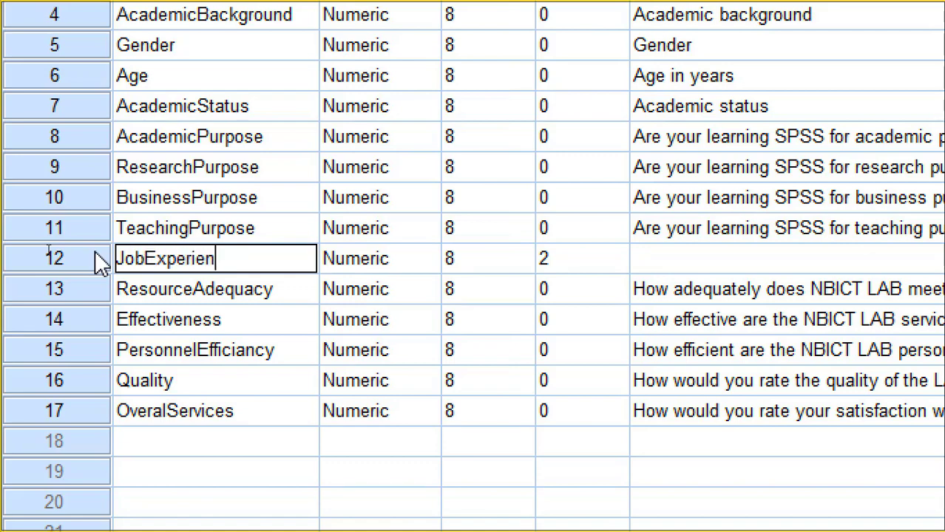
pyautogui.write('ce')
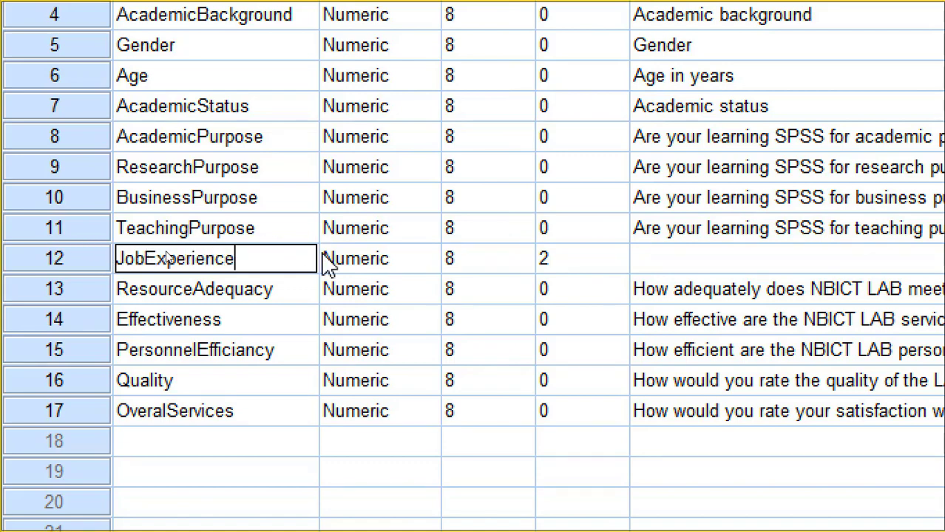
# Set JobExperience's decimals to 0 and give it the label "Participants job experience".
pyautogui.click(346, 262)
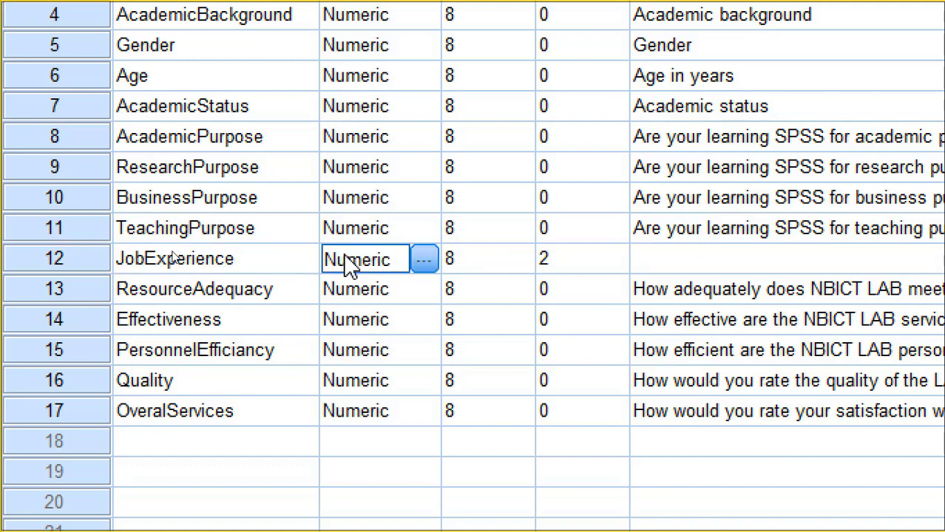
pyautogui.click(623, 269)
pyautogui.click(618, 265)
pyautogui.click(618, 266)
pyautogui.click(665, 265)
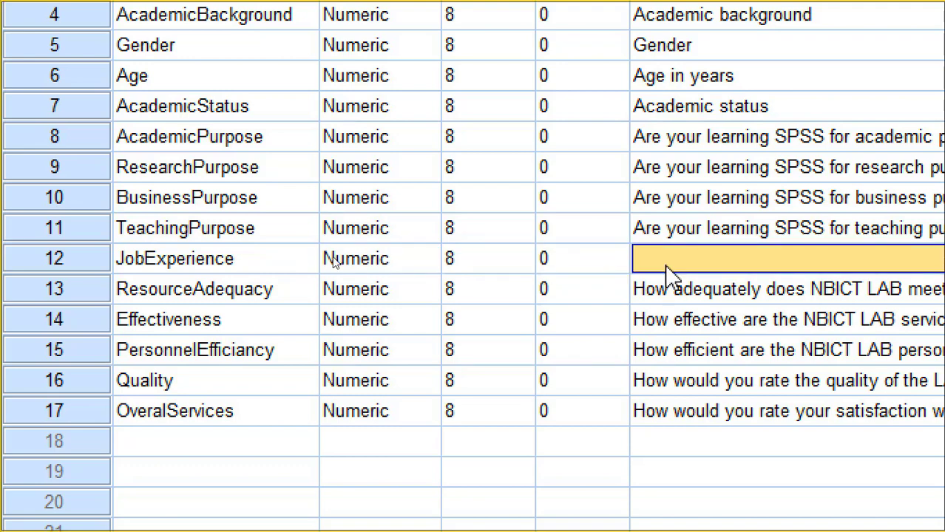
pyautogui.write('Parti')
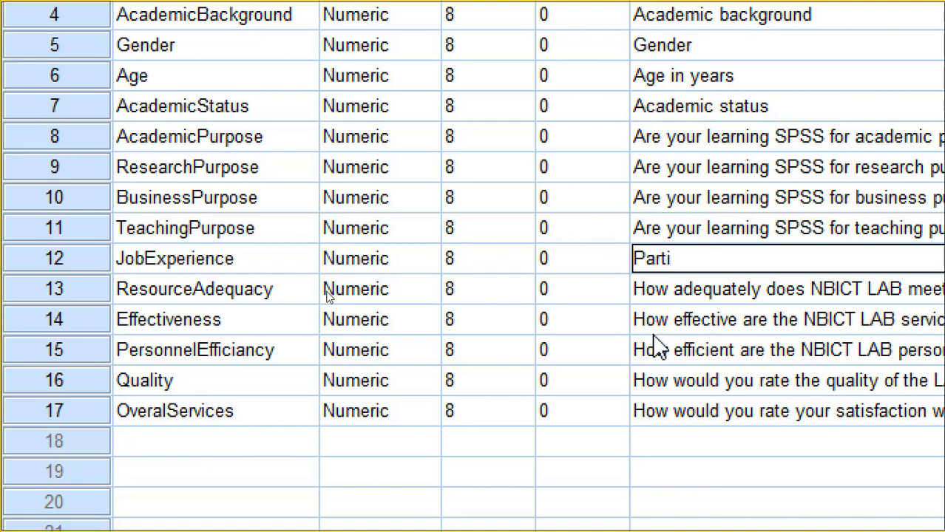
pyautogui.write('cipants job e')
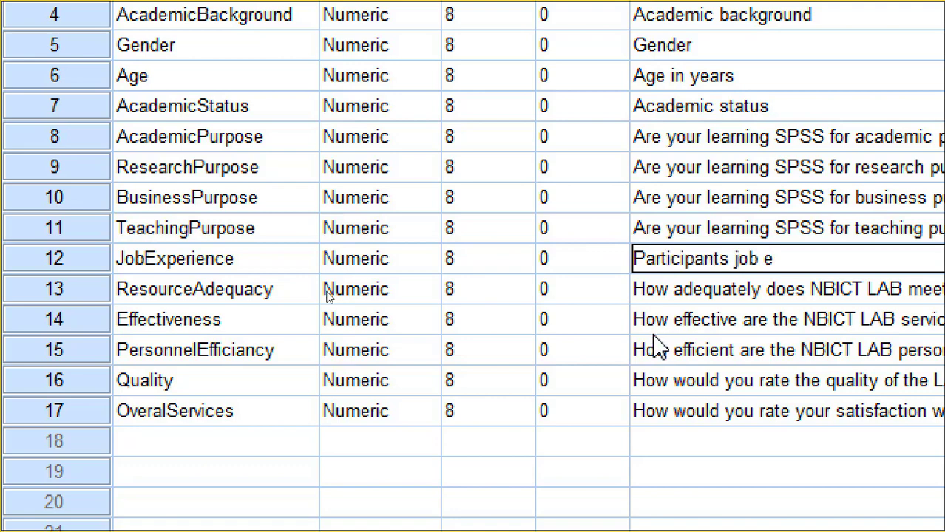
pyautogui.write('xperience')
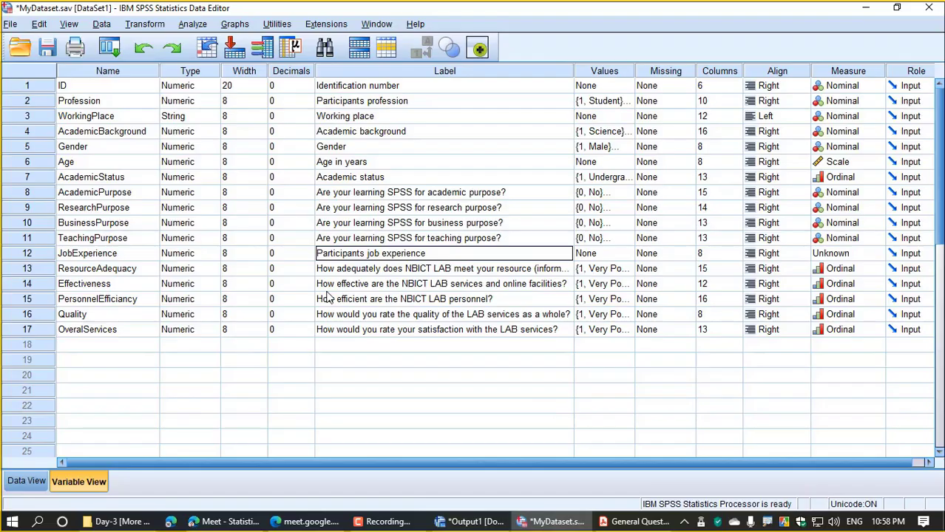
# Add the value label 1 = "2-5 years" to JobExperience, copying the text from question 9 in the questionnaire PDF.
pyautogui.click(603, 254)
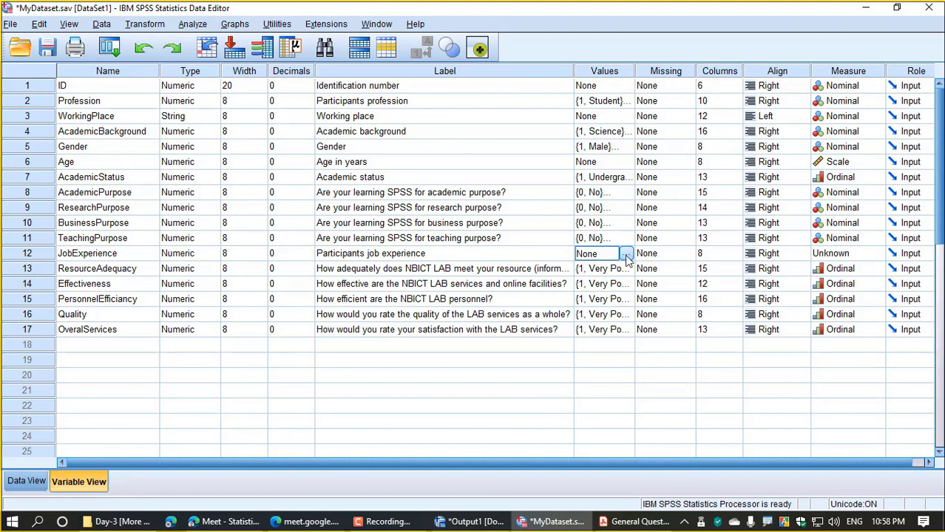
pyautogui.click(626, 254)
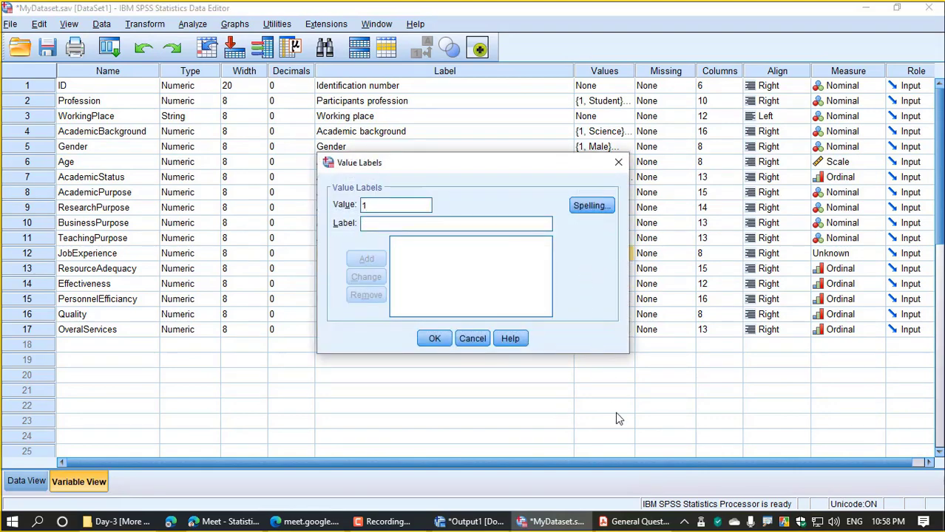
pyautogui.click(634, 522)
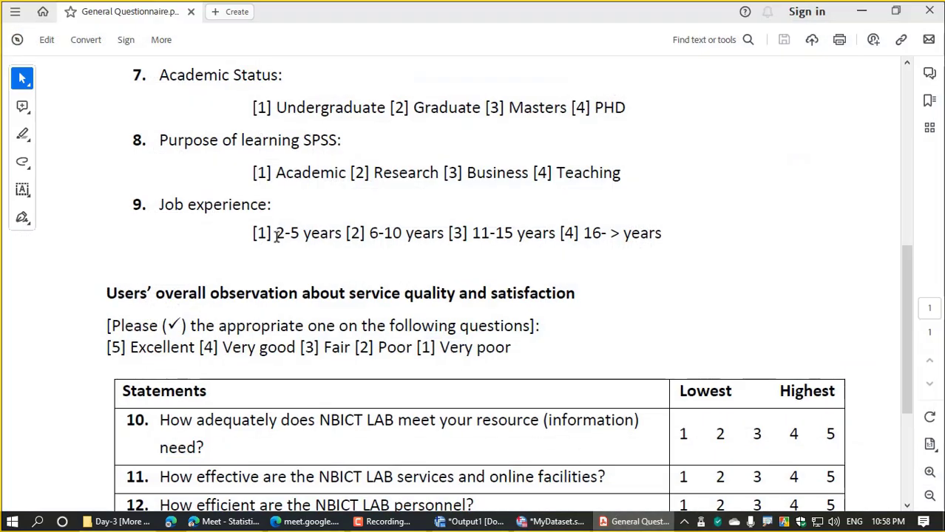
pyautogui.moveTo(277, 233); pyautogui.dragTo(336, 234)
pyautogui.hotkey('ctrl', 'c')
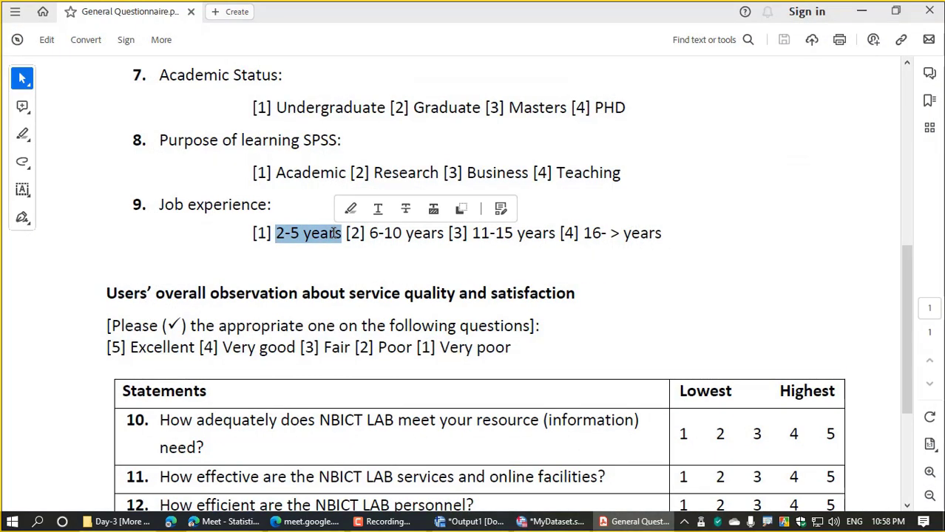
pyautogui.moveTo(551, 522)
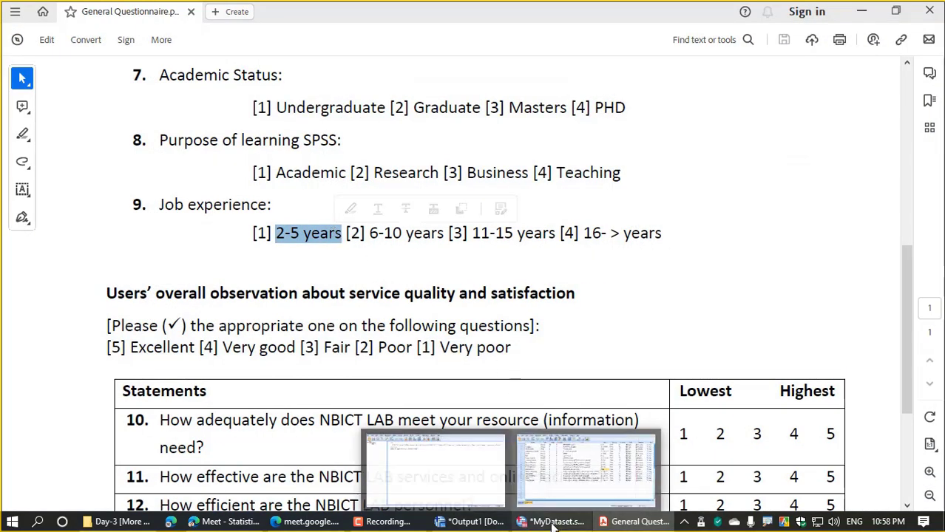
pyautogui.click(537, 456)
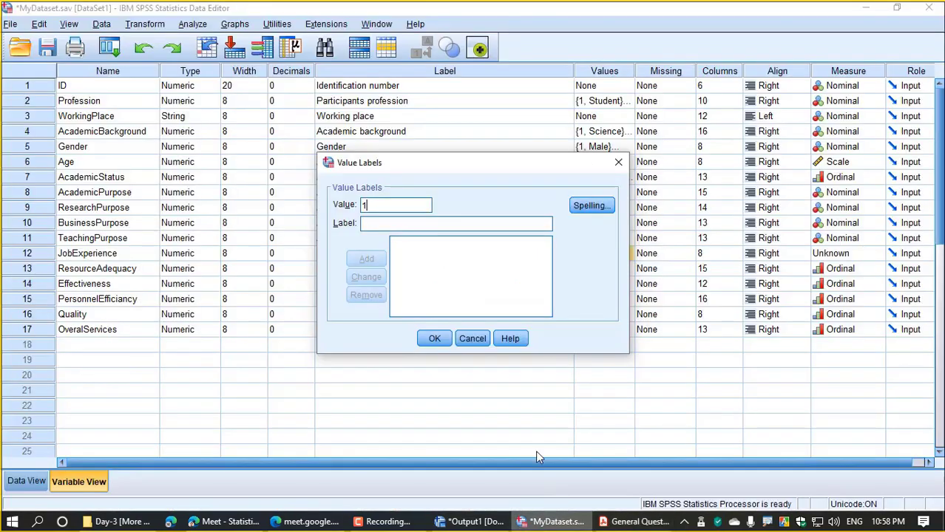
pyautogui.click(404, 225)
pyautogui.hotkey('ctrl', 'v')
pyautogui.click(383, 259)
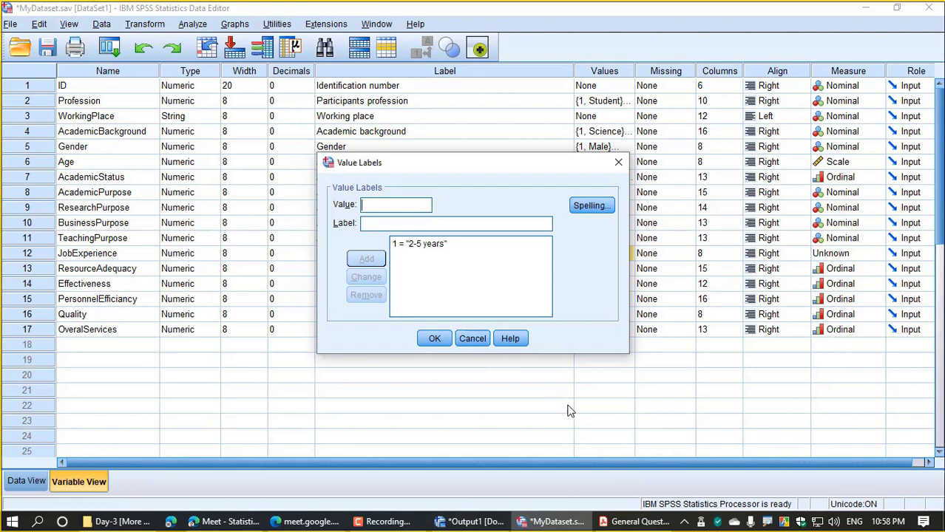
# Copy "6-10 years" from the questionnaire PDF and add it as JobExperience's label for value 2.
pyautogui.click(634, 521)
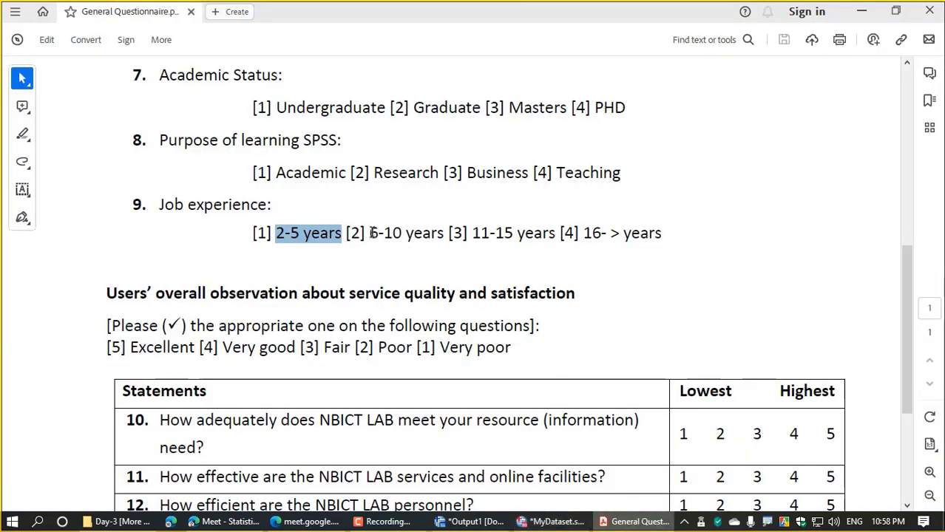
pyautogui.moveTo(370, 233); pyautogui.dragTo(441, 233)
pyautogui.hotkey('ctrl', 'c')
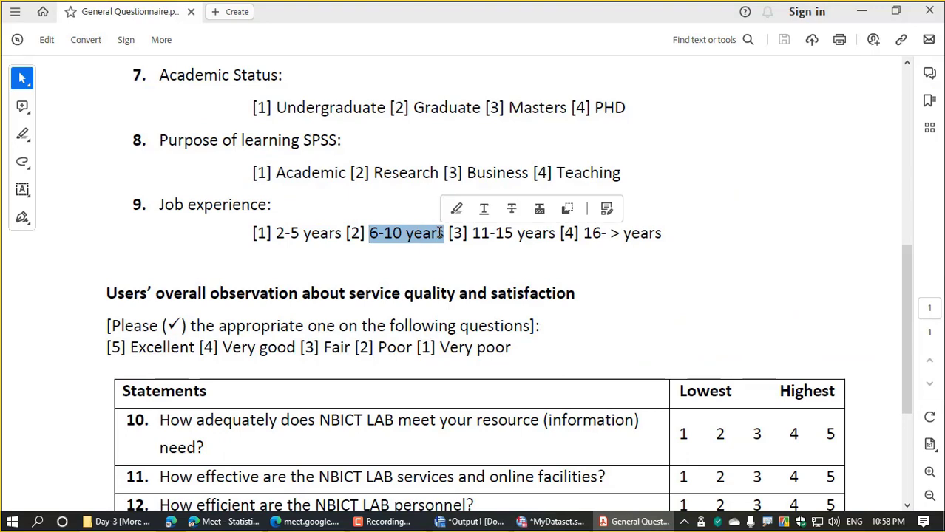
pyautogui.click(551, 521)
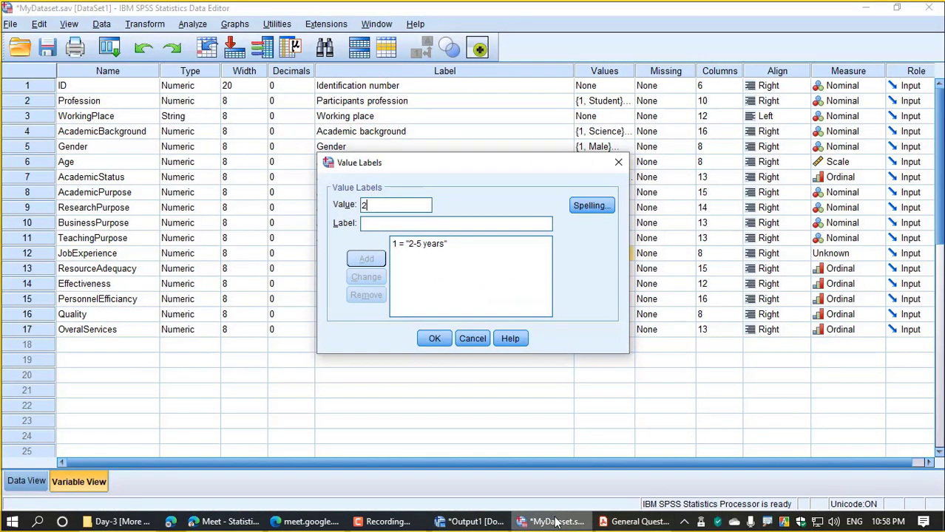
pyautogui.click(380, 224)
pyautogui.hotkey('ctrl', 'v')
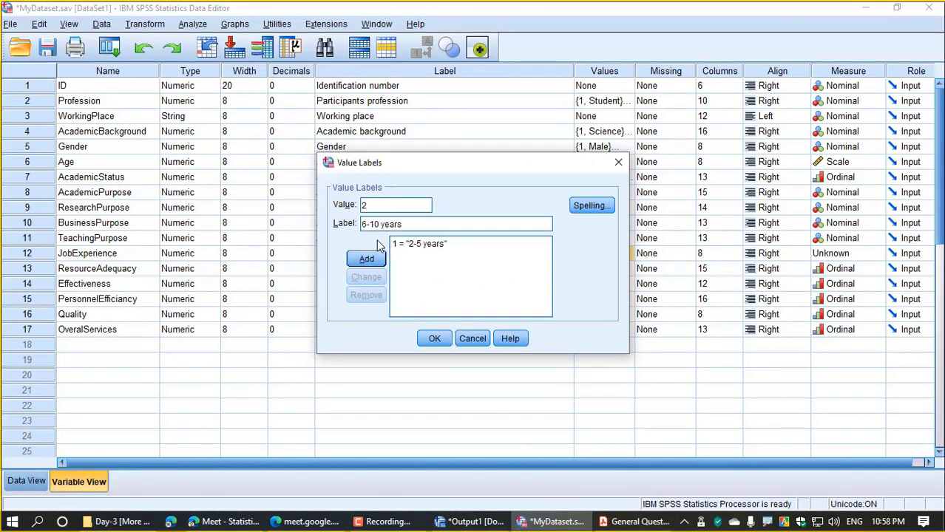
pyautogui.click(377, 260)
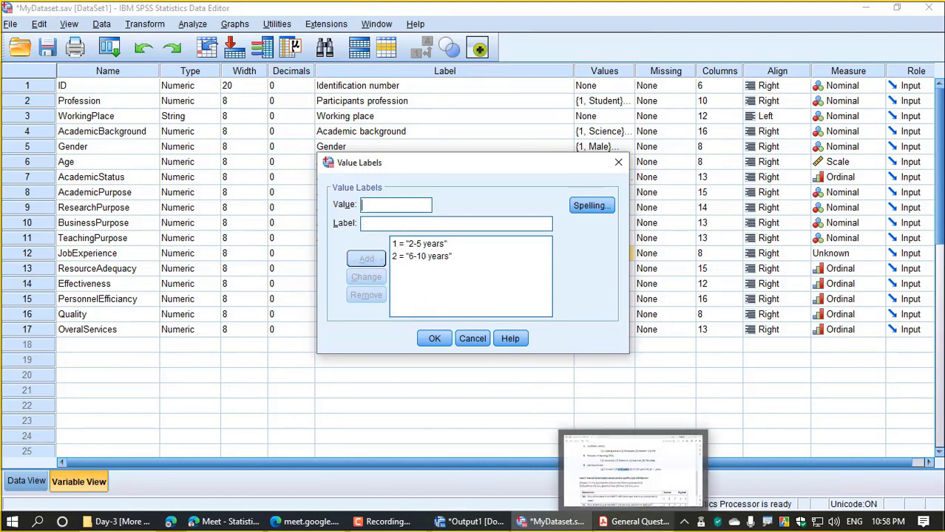
# Copy "11-15 years" from the questionnaire PDF and add it as JobExperience's label for value 3.
pyautogui.click(634, 522)
pyautogui.moveTo(472, 234); pyautogui.dragTo(535, 234)
pyautogui.hotkey('ctrl', 'c')
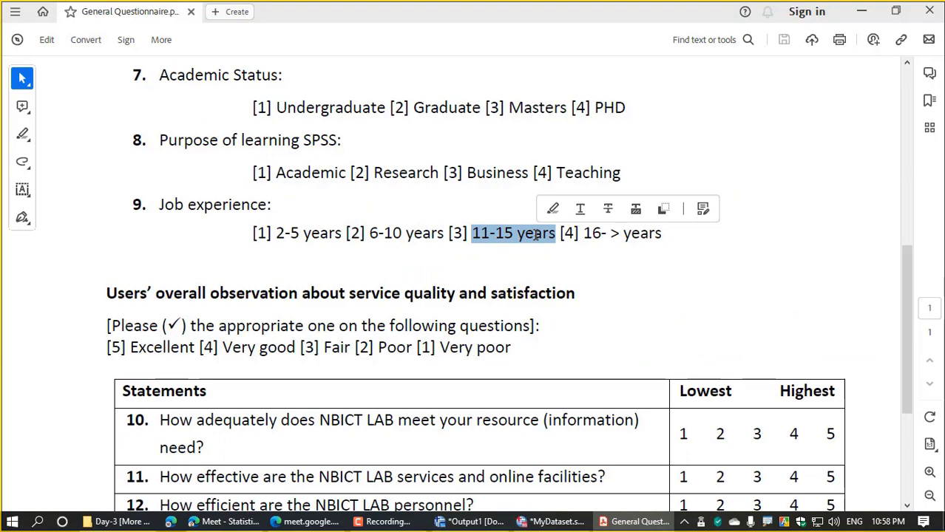
pyautogui.click(553, 522)
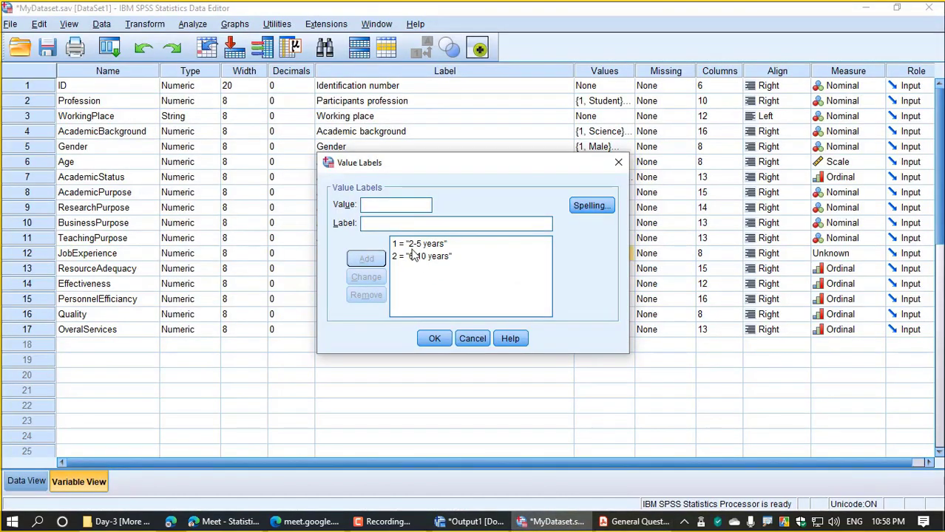
pyautogui.write('3')
pyautogui.click(396, 229)
pyautogui.hotkey('ctrl', 'v')
pyautogui.click(374, 258)
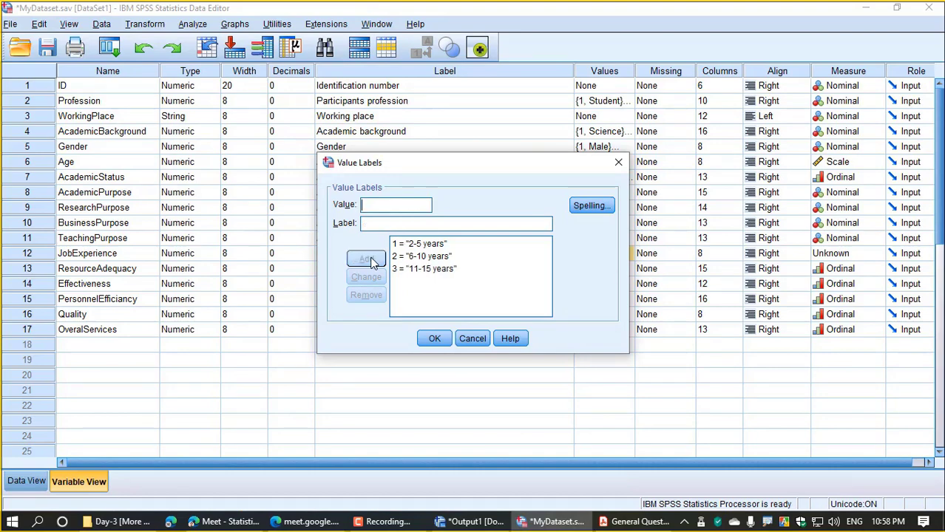
# Copy "16- > years" from the questionnaire PDF, add it as JobExperience's label for value 4, and check the options against the PDF.
pyautogui.click(630, 522)
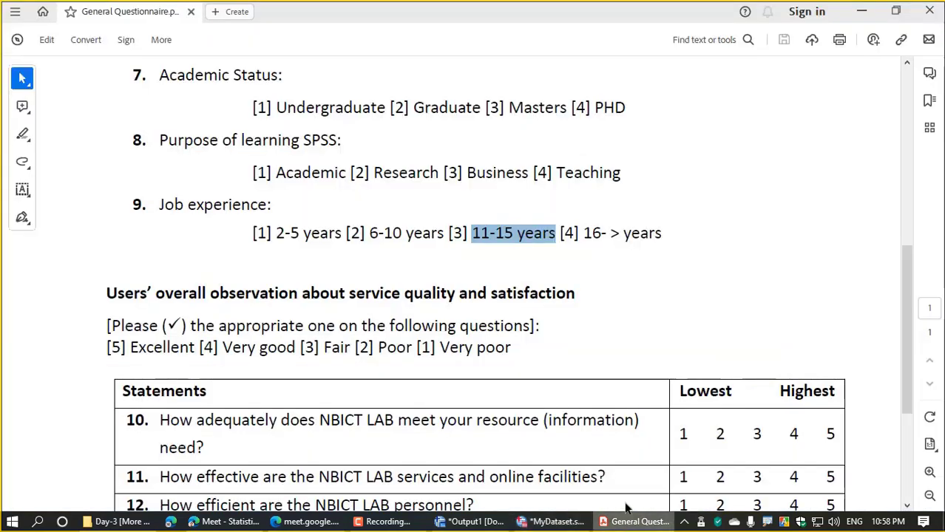
pyautogui.moveTo(583, 235); pyautogui.dragTo(655, 235)
pyautogui.hotkey('ctrl', 'c')
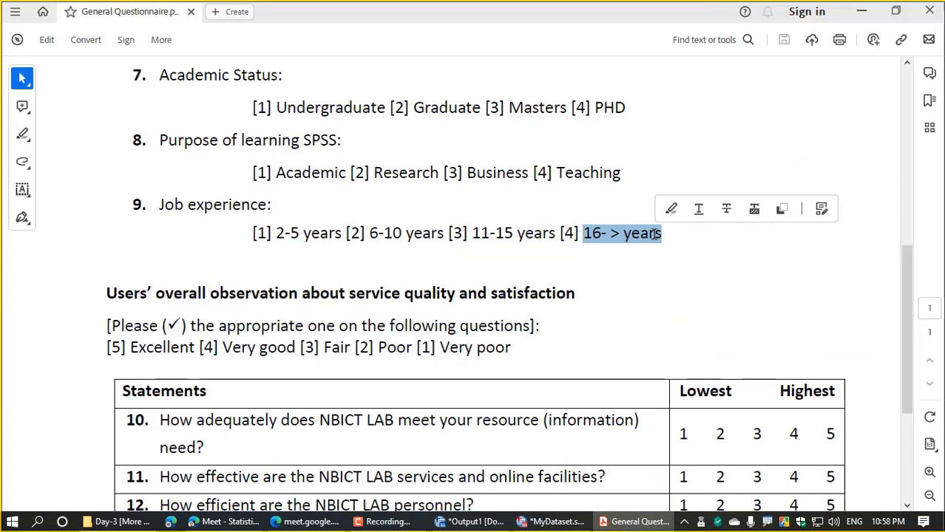
pyautogui.click(556, 522)
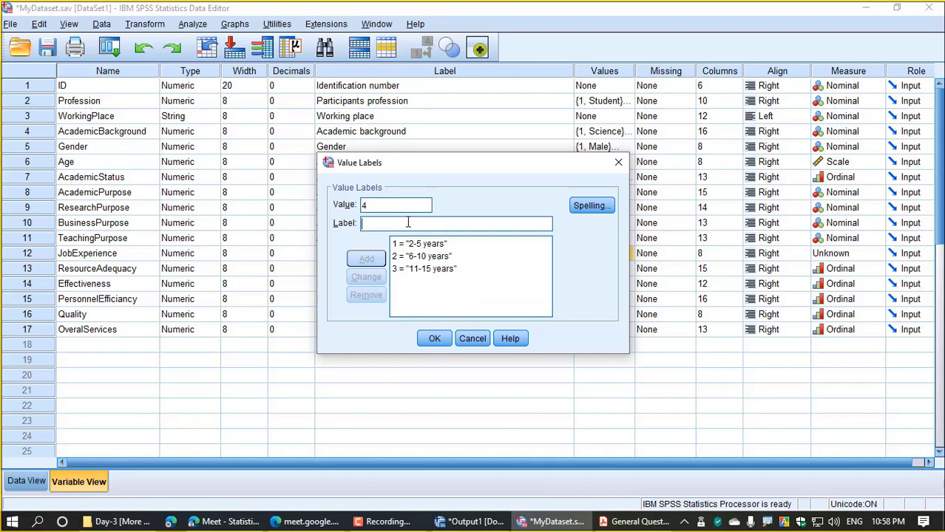
pyautogui.click(408, 222)
pyautogui.hotkey('ctrl', 'v')
pyautogui.click(375, 258)
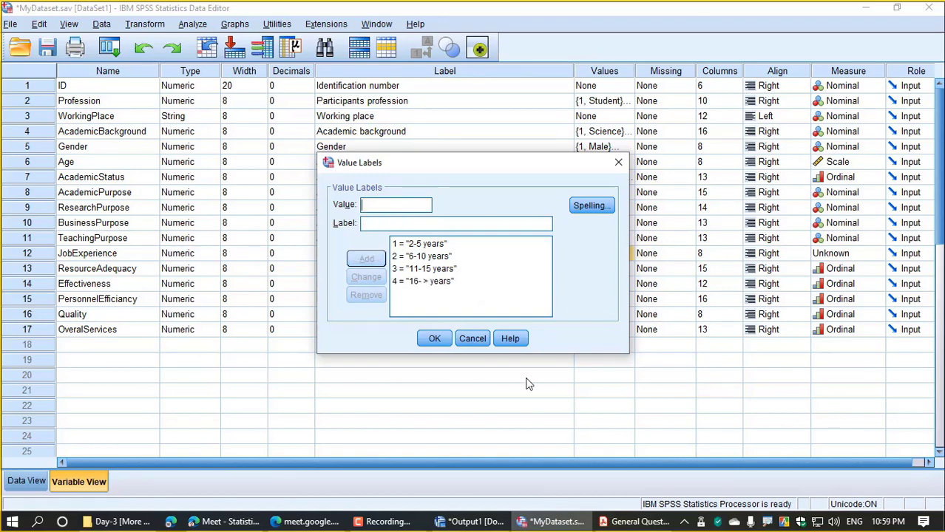
pyautogui.click(619, 522)
pyautogui.click(621, 522)
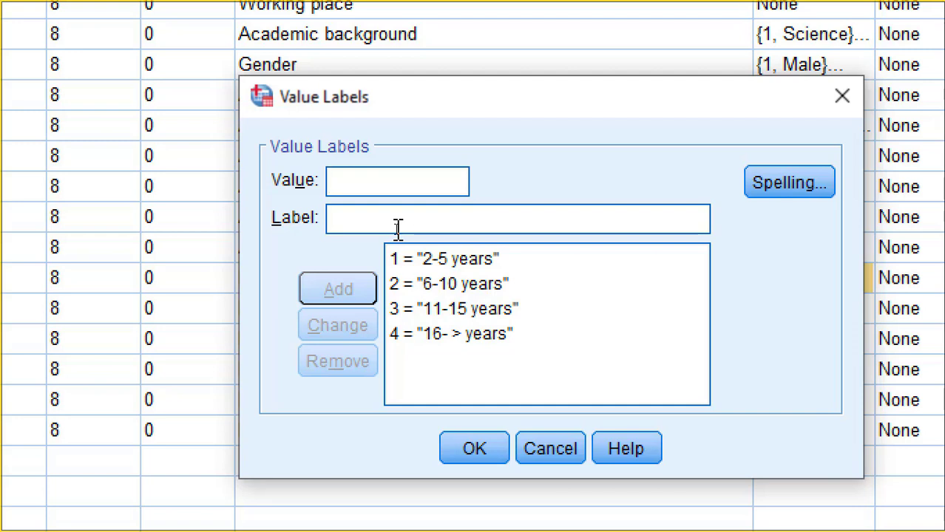
# Add the value label 0 = "No Experience" to JobExperience and accept the complete set of value labels.
pyautogui.write('0')
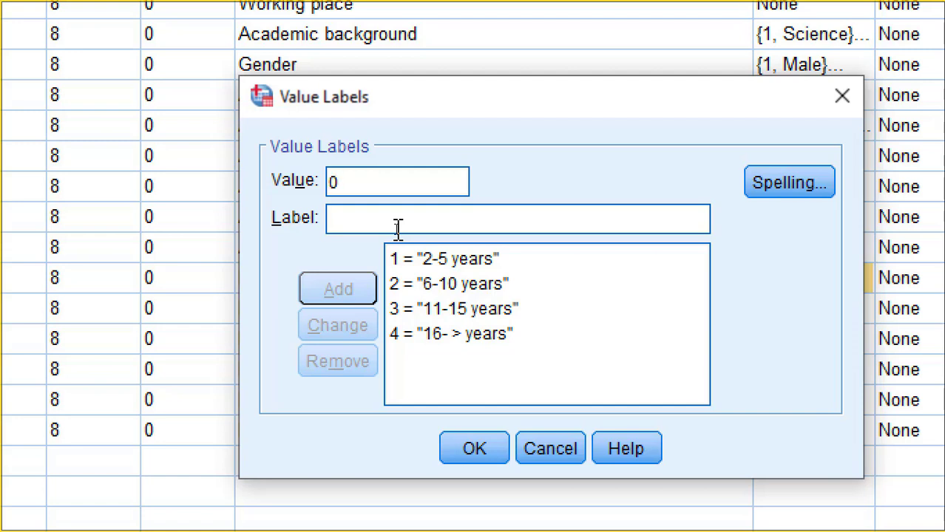
pyautogui.click(397, 229)
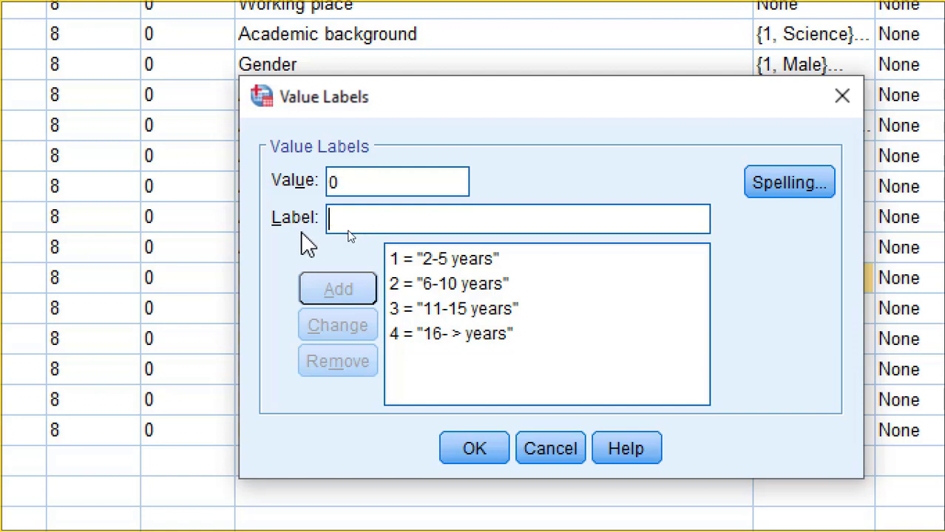
pyautogui.write('N')
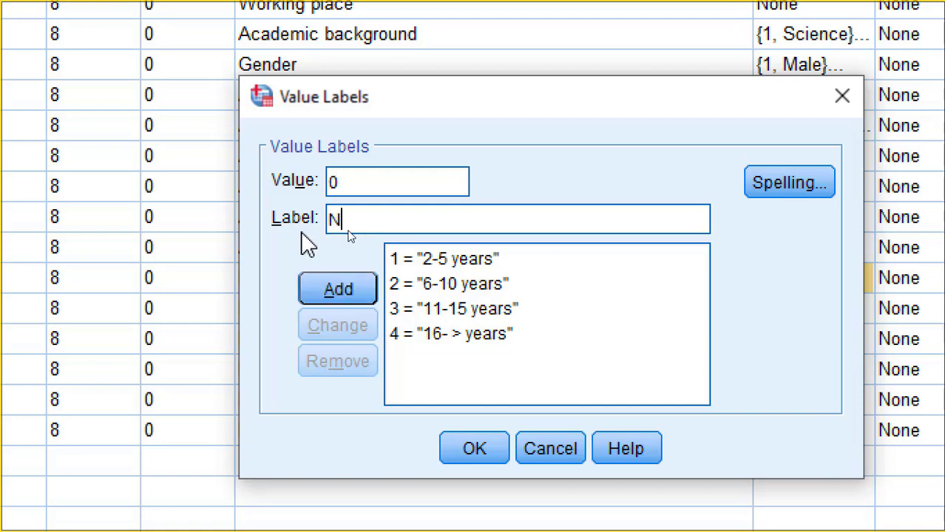
pyautogui.write('o Experience')
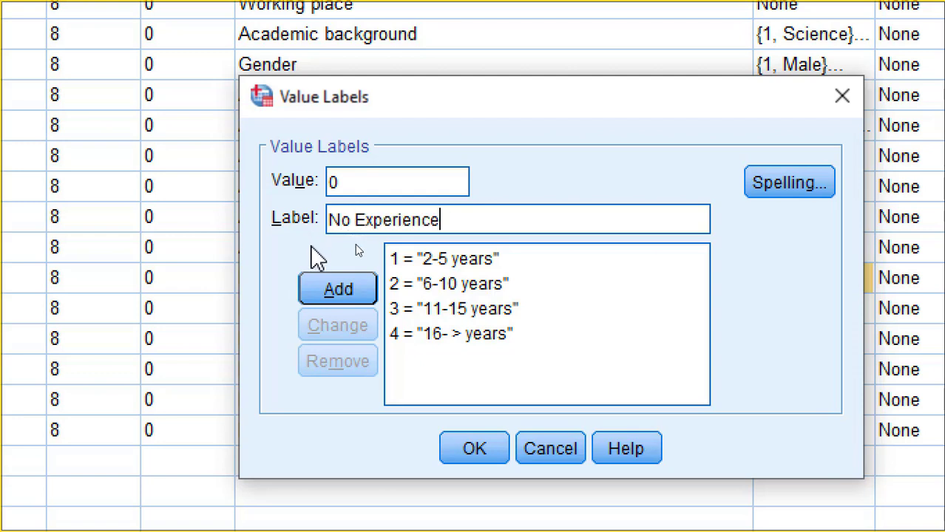
pyautogui.click(339, 288)
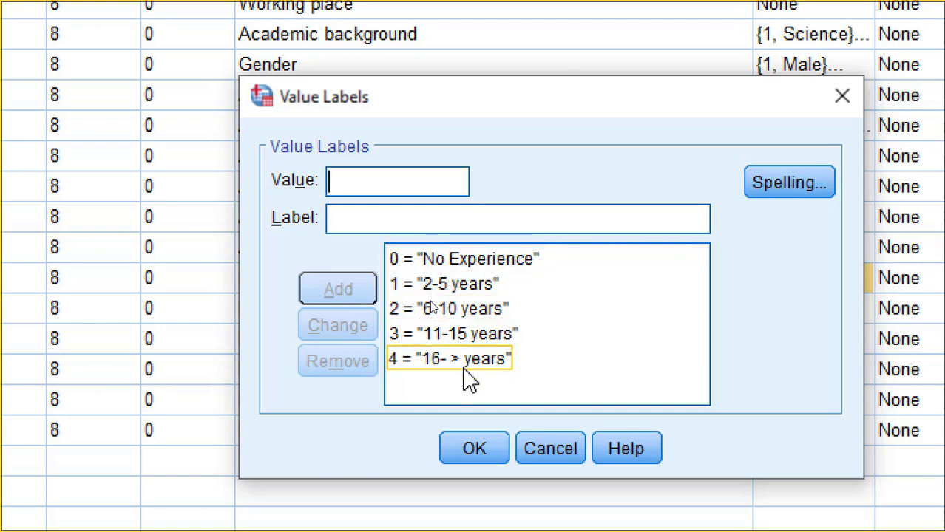
pyautogui.click(475, 457)
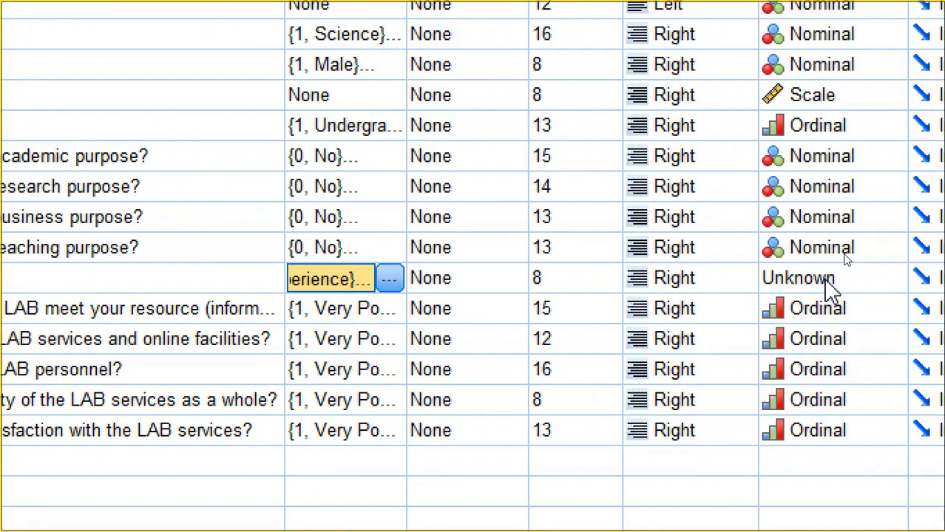
# Consult the Levels of Measurement slide in the browser for JobExperience's measure, temporarily underlining Qualitative, Ordinal, Age Group and Income Level.
pyautogui.click(827, 283)
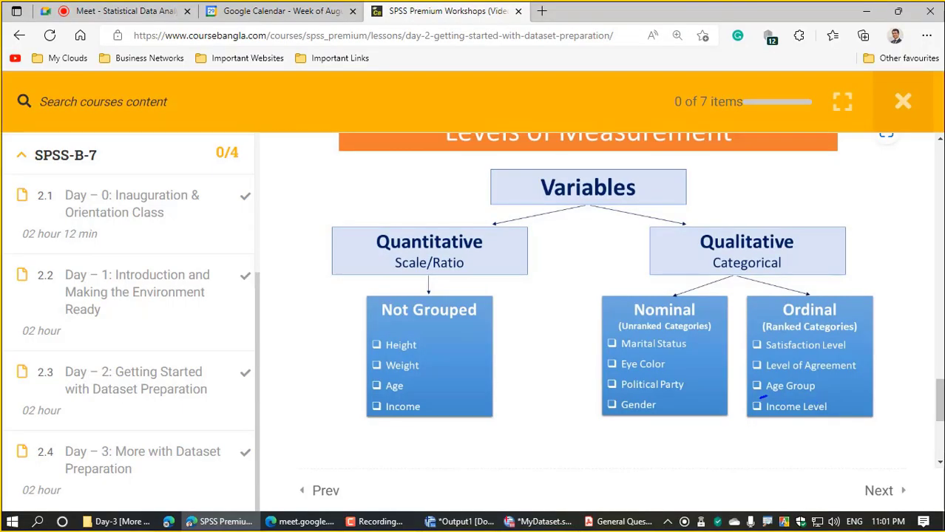
pyautogui.moveTo(763, 394); pyautogui.dragTo(831, 397)
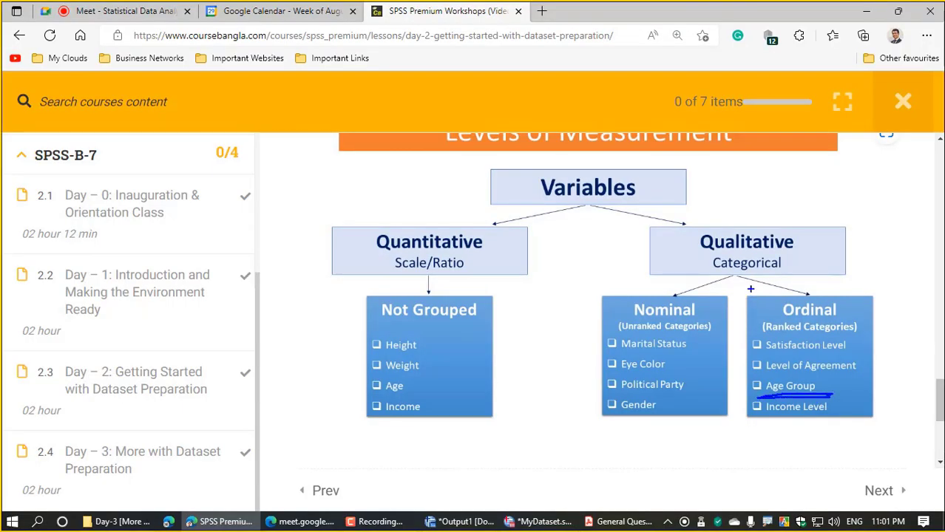
pyautogui.moveTo(710, 257); pyautogui.dragTo(795, 249)
pyautogui.moveTo(772, 320); pyautogui.dragTo(825, 317)
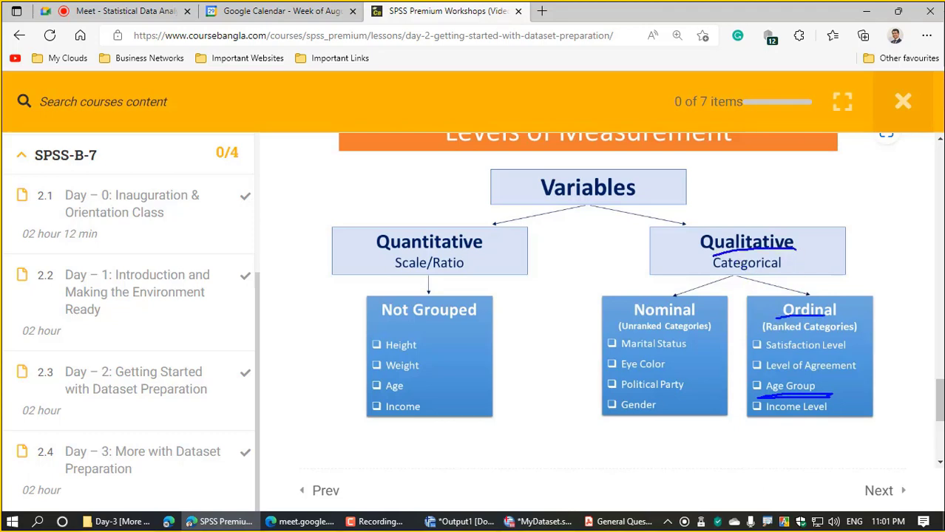
pyautogui.moveTo(766, 419); pyautogui.dragTo(863, 417)
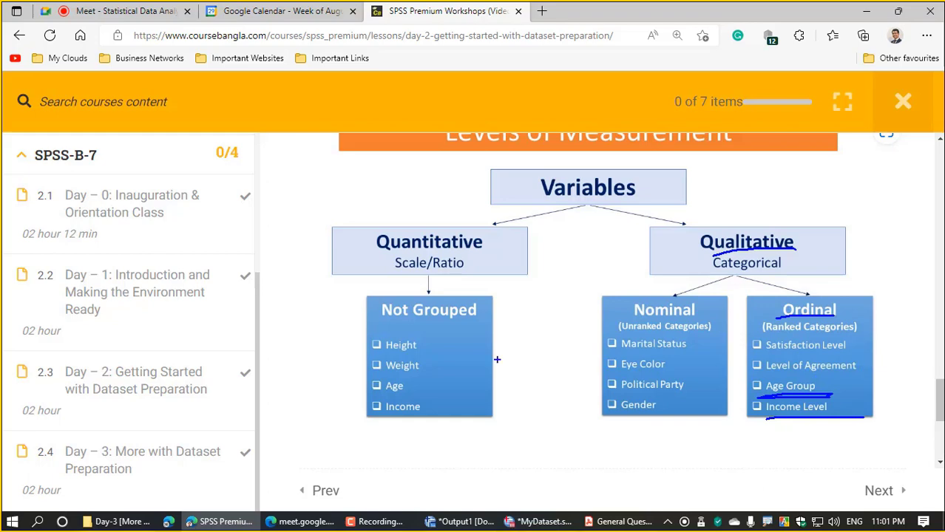
pyautogui.press('Escape')
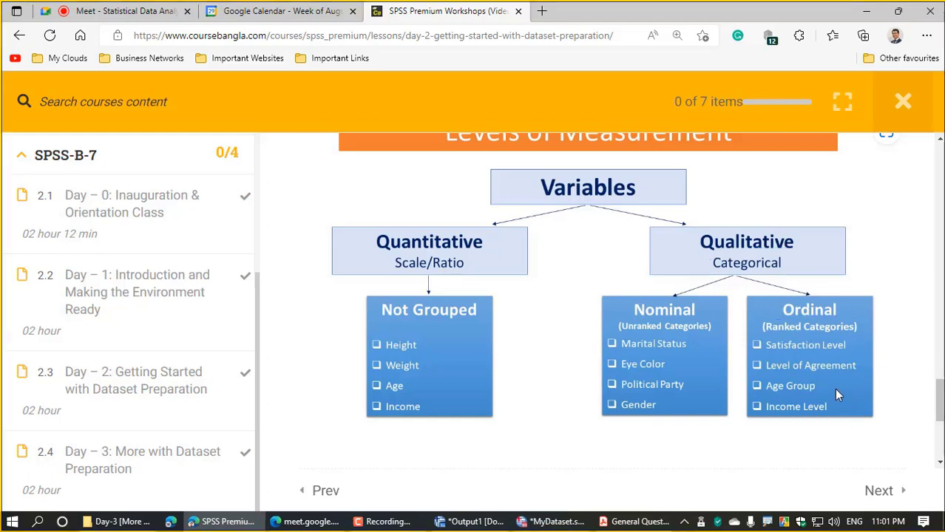
# Switch back to MyDataset.sav in SPSS and save the dataset with the JobExperience variable defined.
pyautogui.hotkey('alt', 'Tab')
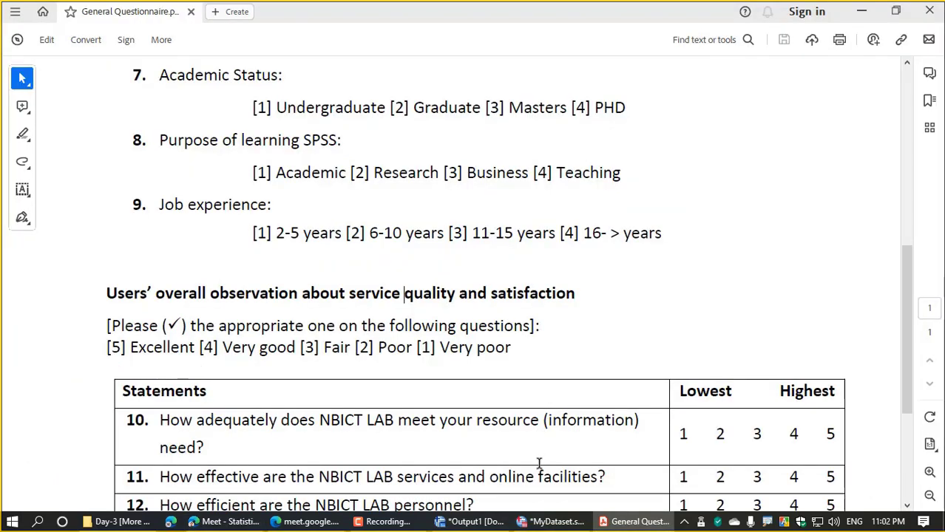
pyautogui.click(547, 522)
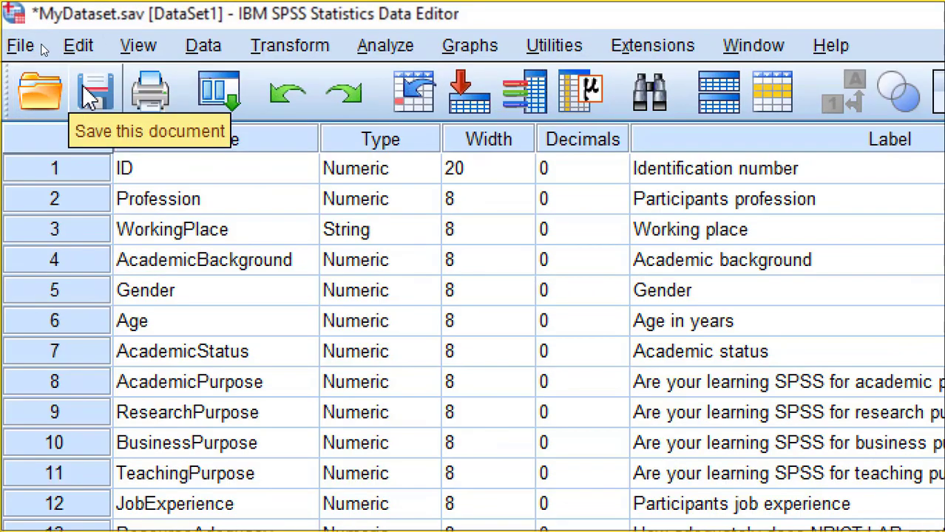
pyautogui.click(84, 87)
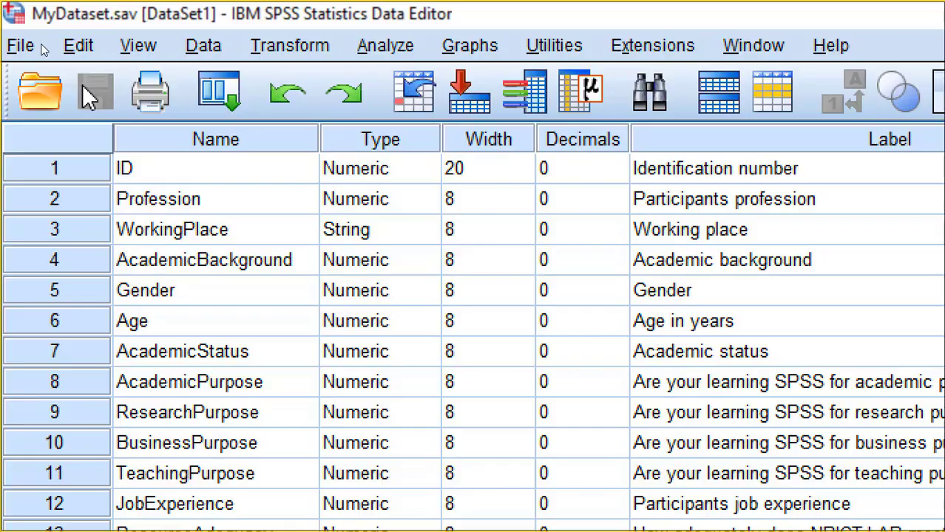